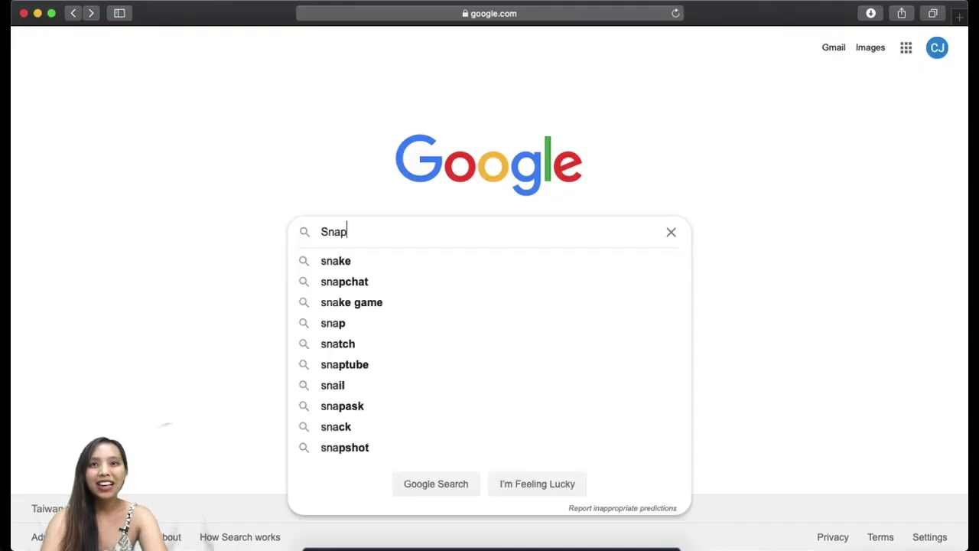
# Search for Snap Camera and open the Download page on snapcamera.snapchat.com.
pyautogui.press('Return')
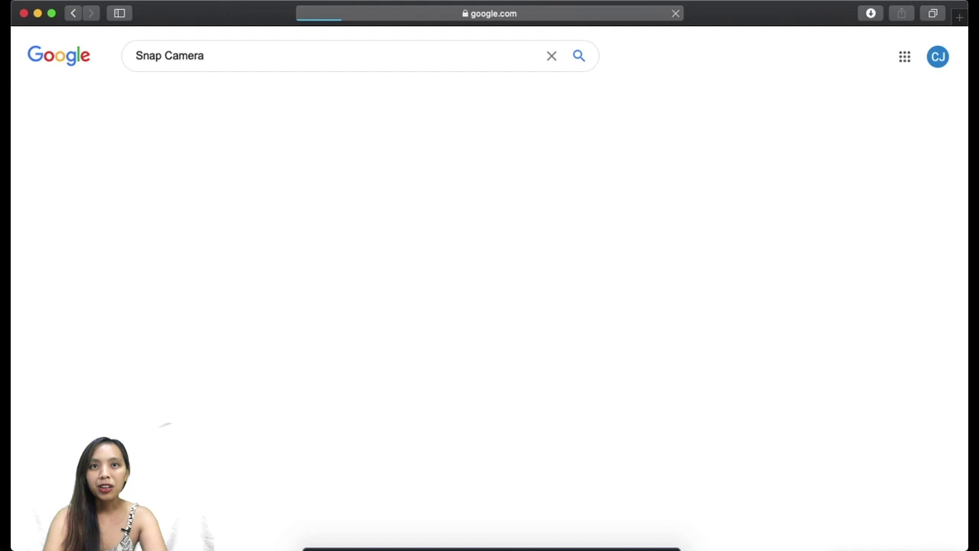
pyautogui.click(226, 172)
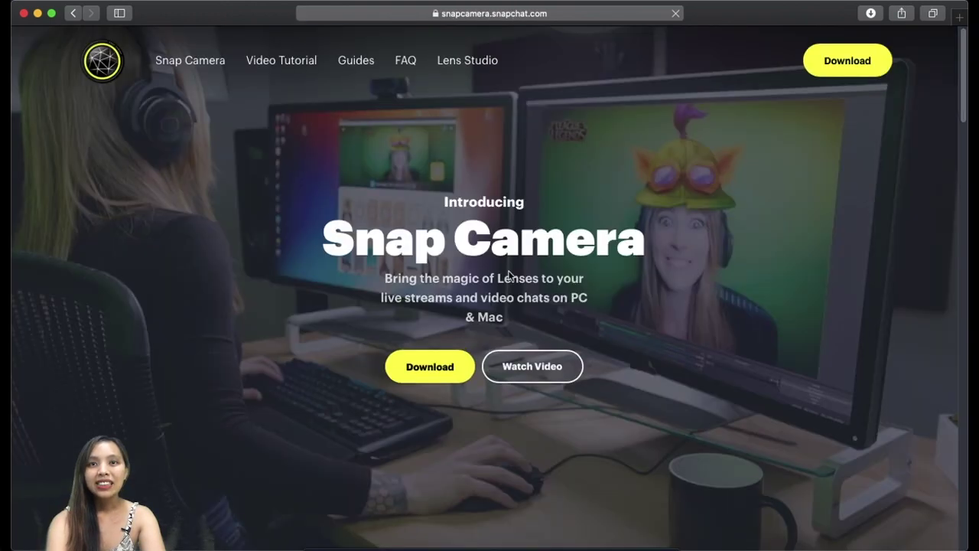
pyautogui.click(455, 379)
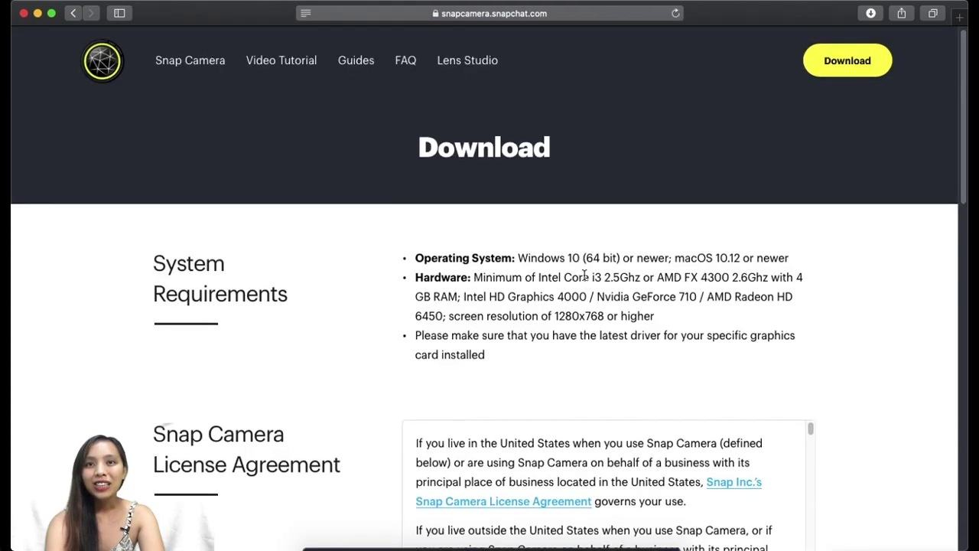
# Scroll through the Privacy Policy and Snap Camera License Agreement.
pyautogui.scroll(-5, 586, 280)
pyautogui.scroll(2, 584, 280)
pyautogui.scroll(3, 584, 279)
pyautogui.scroll(-4, 640, 387)
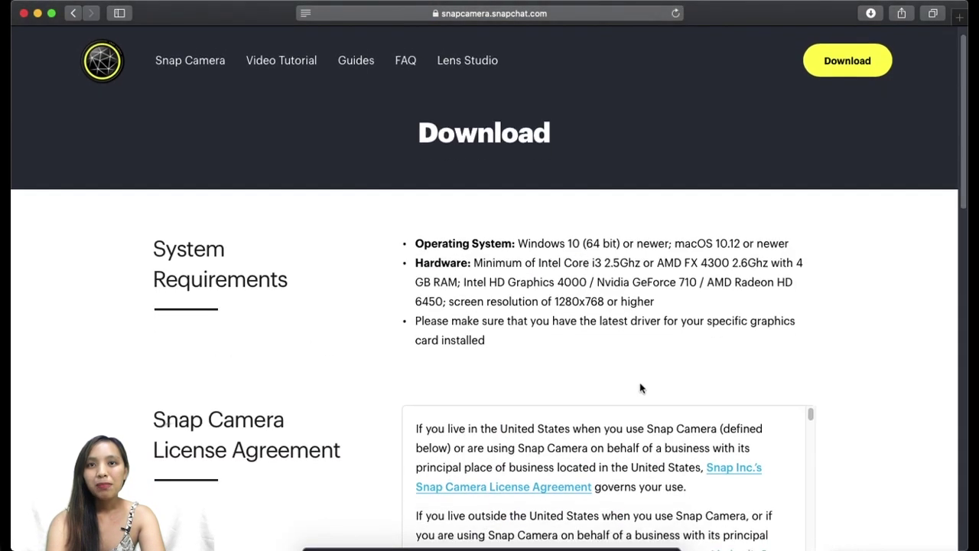
pyautogui.scroll(-5, 658, 310)
pyautogui.scroll(-20, 657, 312)
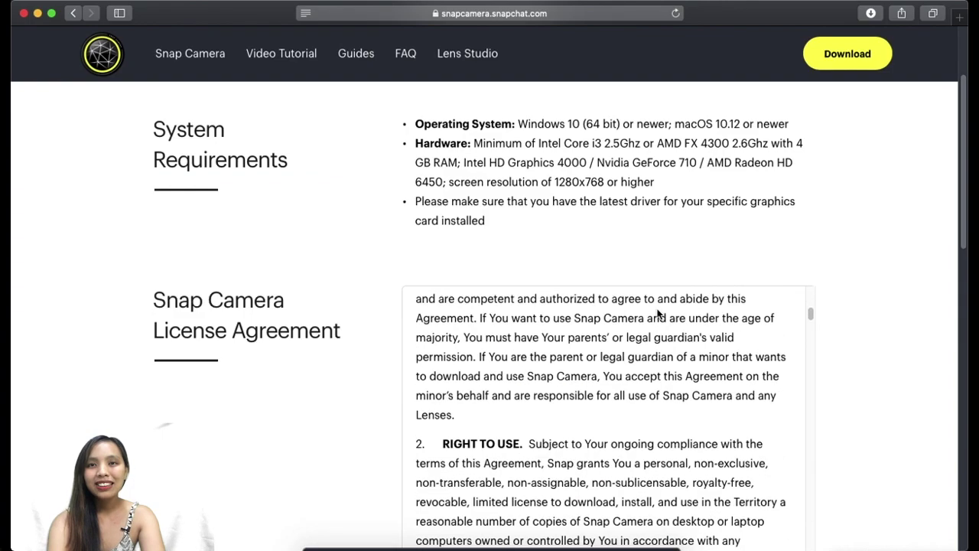
pyautogui.scroll(-20, 658, 314)
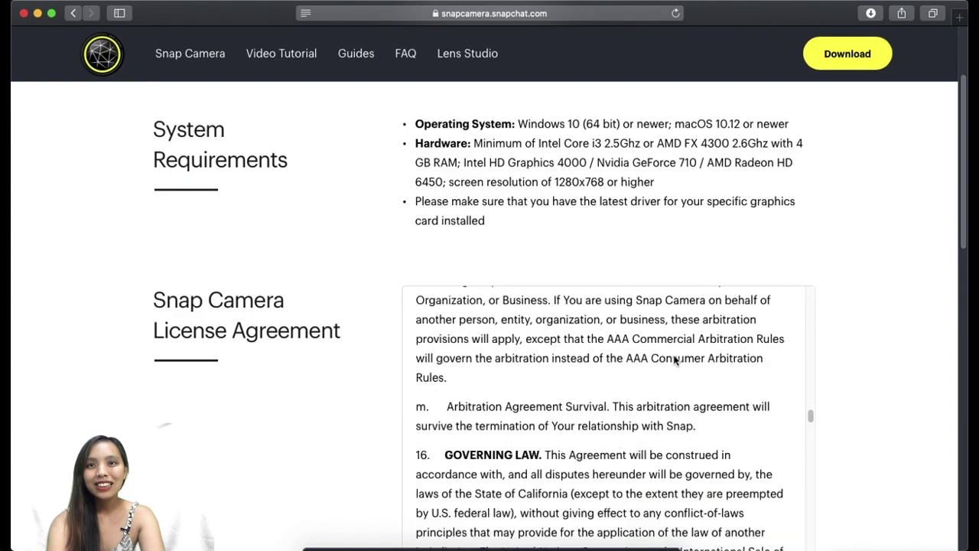
pyautogui.scroll(-20, 665, 367)
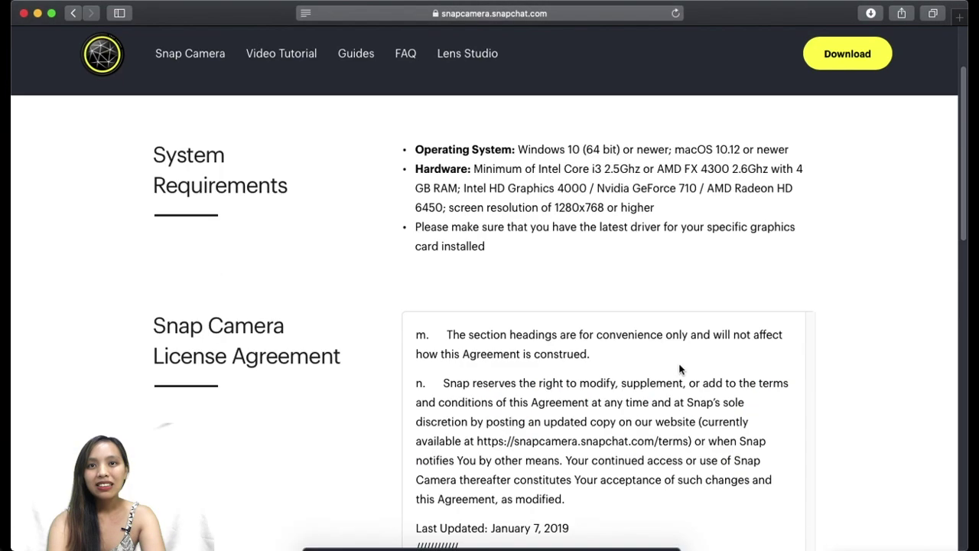
pyautogui.scroll(-6, 718, 353)
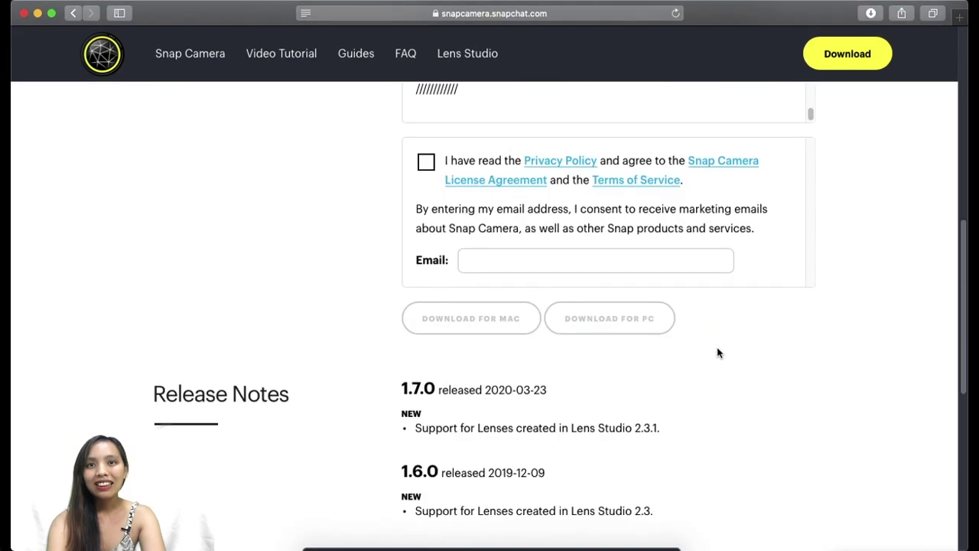
# Agree to the licence terms, enter an e-mail address, and tick I'm not a robot.
pyautogui.click(428, 162)
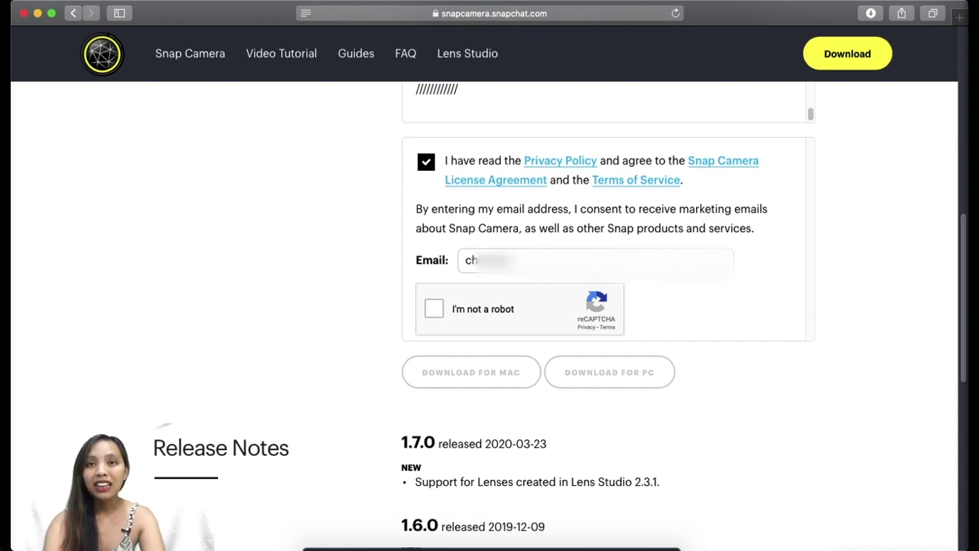
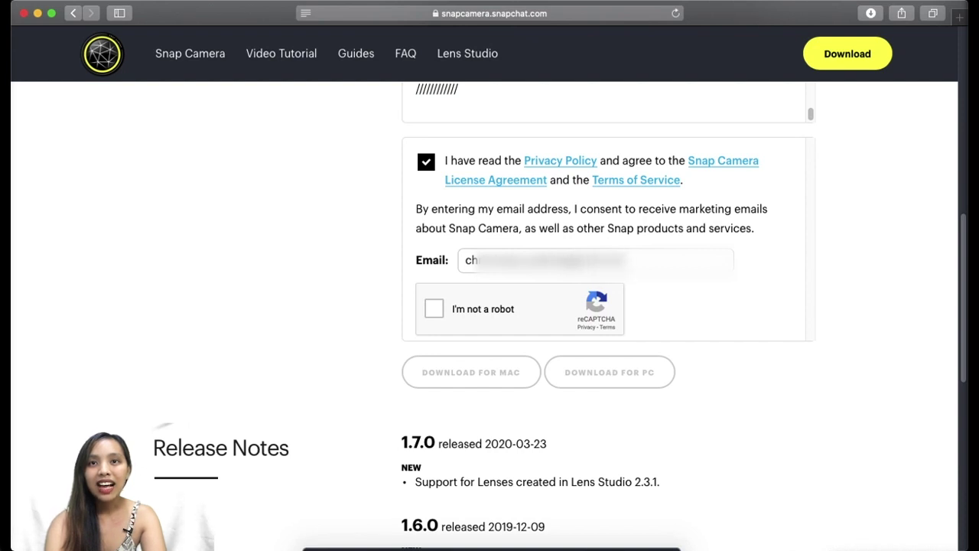
pyautogui.click(432, 315)
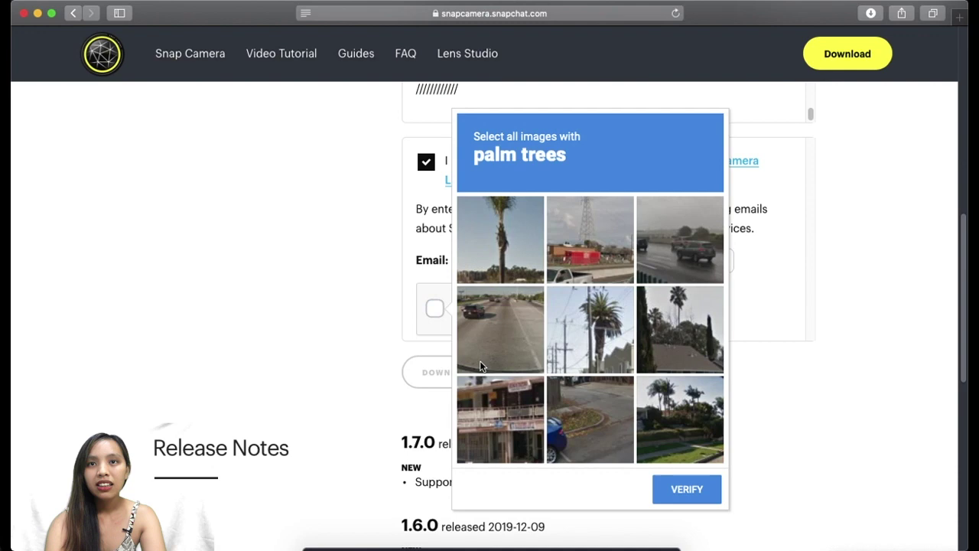
# Pass the palm-tree image check and download Snap Camera 1.7.1.pkg for Mac.
pyautogui.click(511, 232)
pyautogui.click(595, 318)
pyautogui.click(679, 329)
pyautogui.click(679, 419)
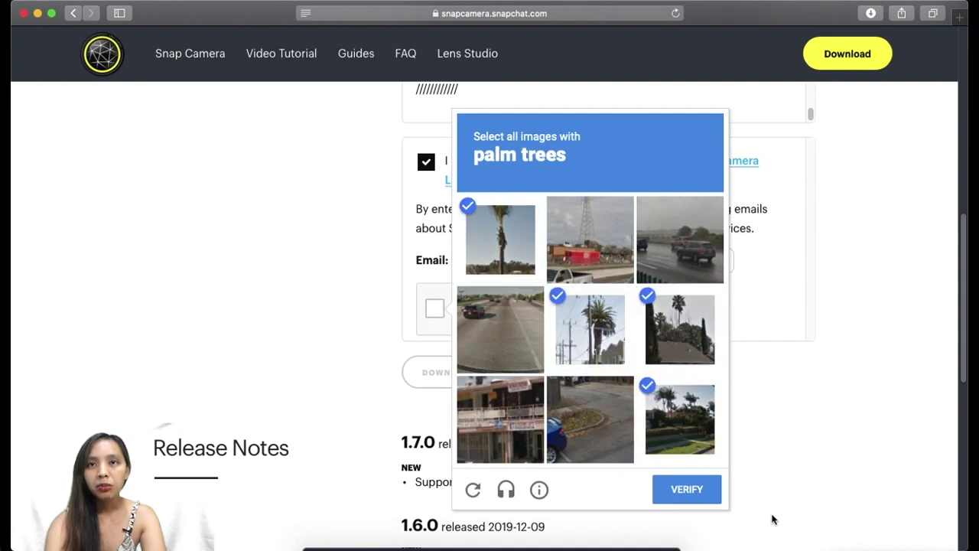
pyautogui.click(678, 497)
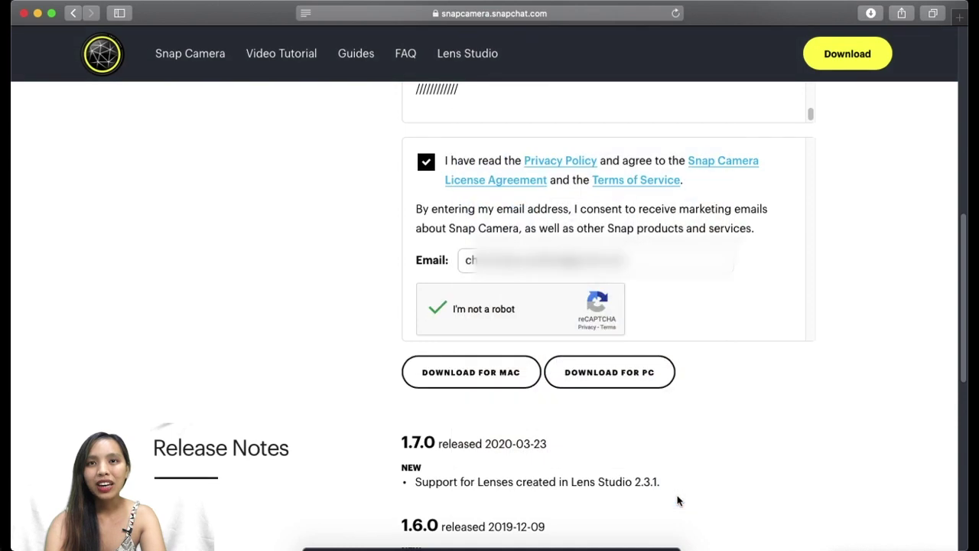
pyautogui.click(507, 375)
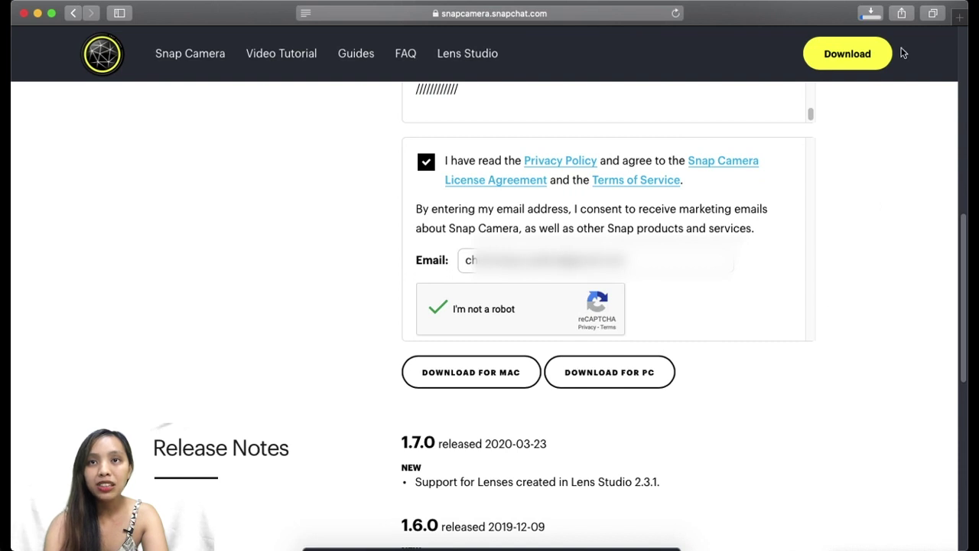
pyautogui.click(865, 18)
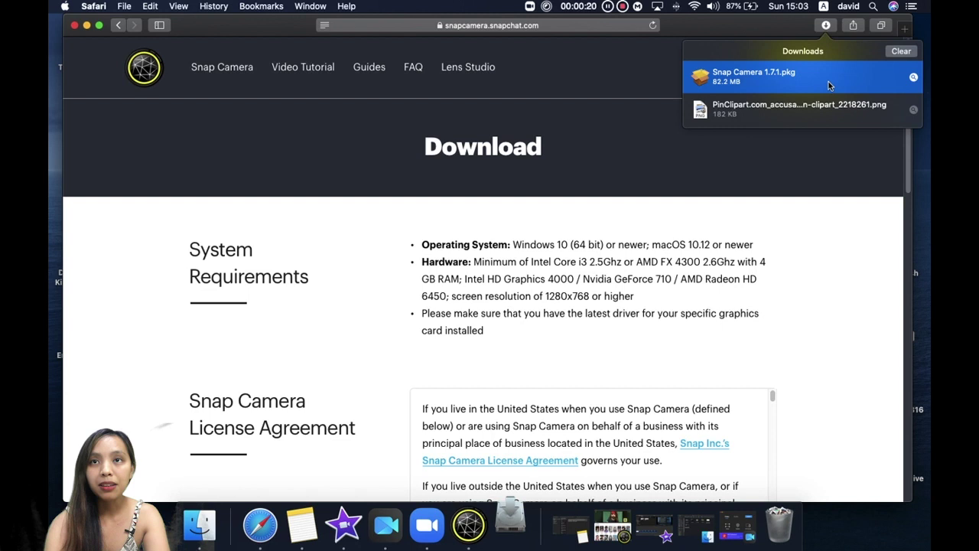
# Install Snap Camera 1.7.1.pkg on Macintosh HD, authorising with the account password.
pyautogui.doubleClick(828, 81)
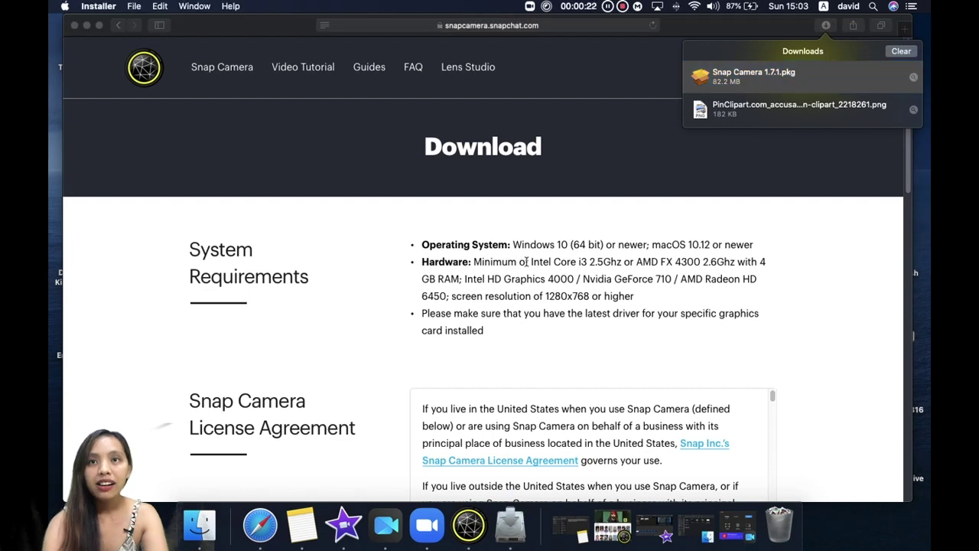
pyautogui.click(663, 358)
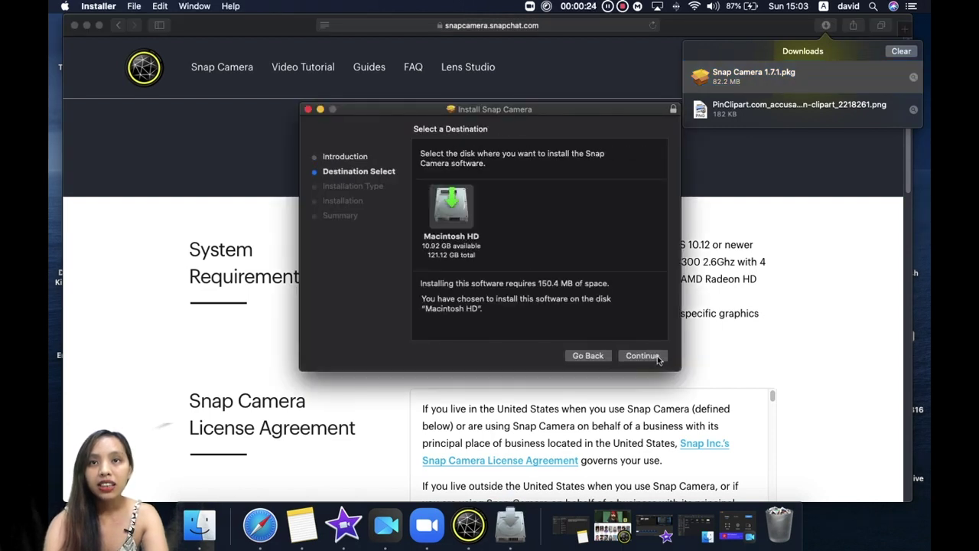
pyautogui.click(657, 359)
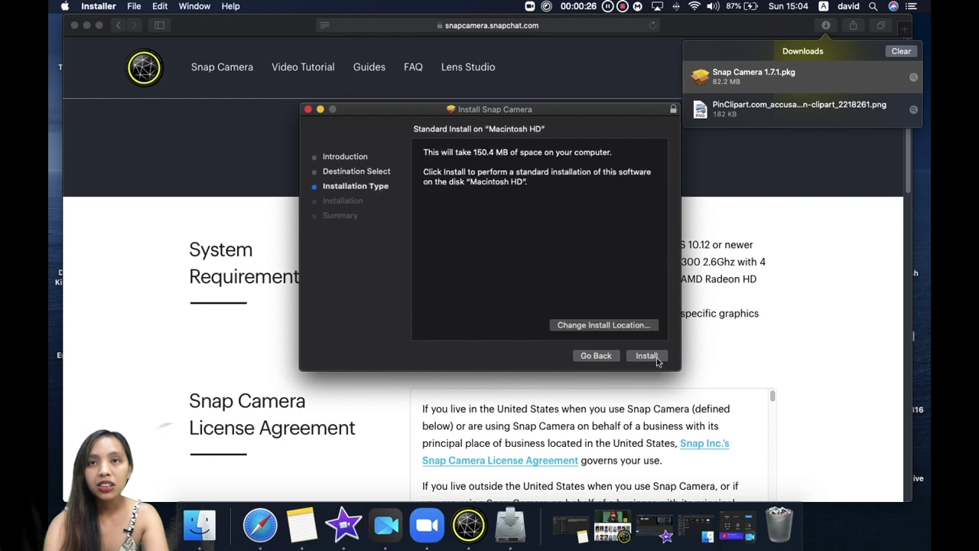
pyautogui.click(647, 357)
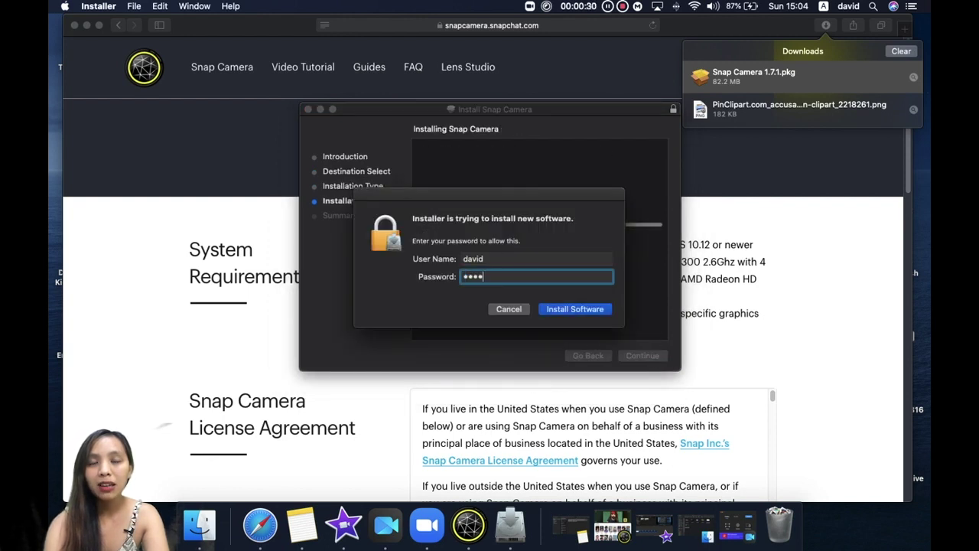
pyautogui.press('Return')
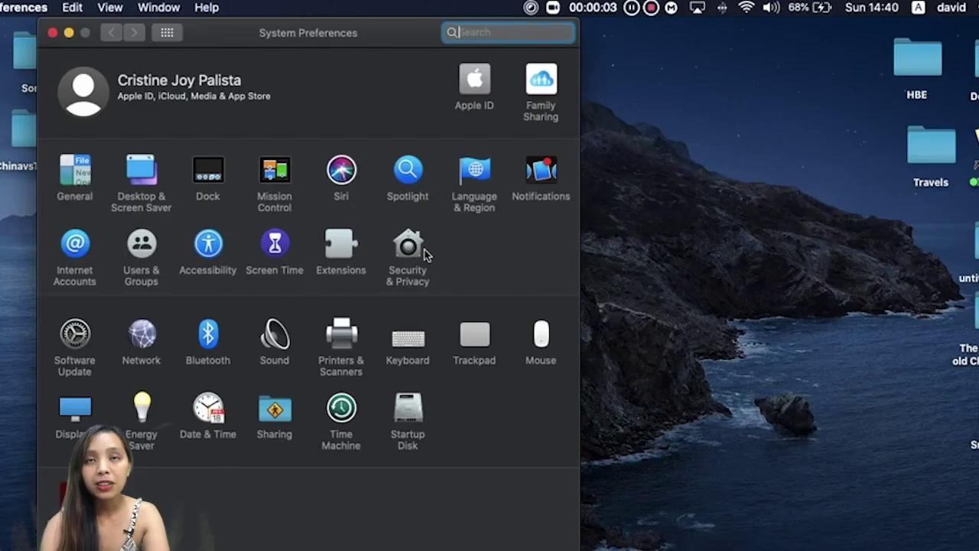
# Review which apps have camera access in Security & Privacy's Camera list.
pyautogui.click(420, 252)
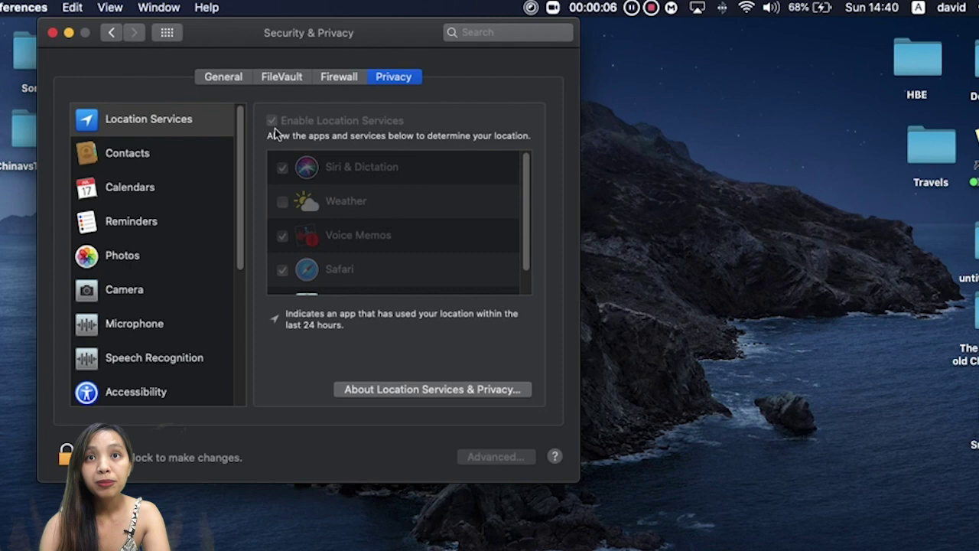
pyautogui.click(132, 289)
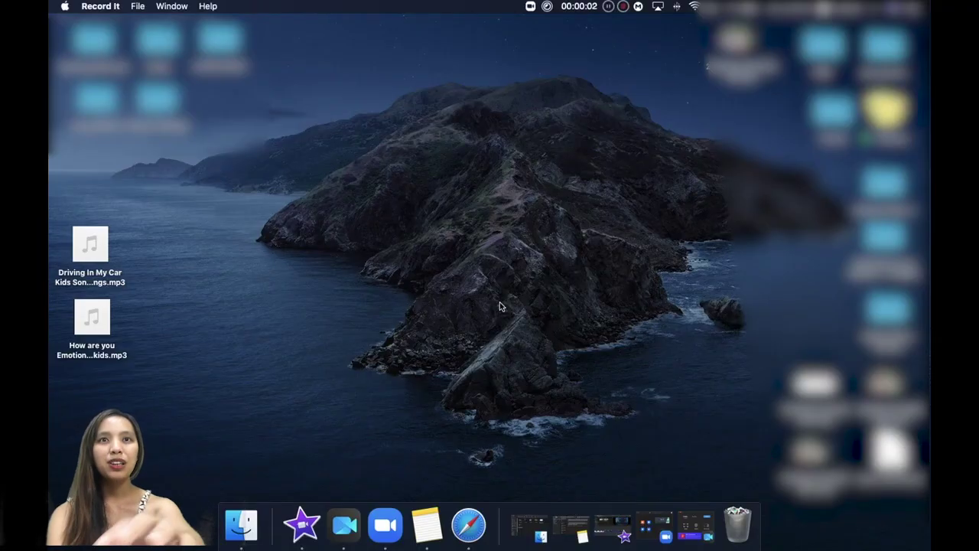
# Launch Snap Camera and browse its lens categories.
pyautogui.press('F4')
pyautogui.click(267, 253)
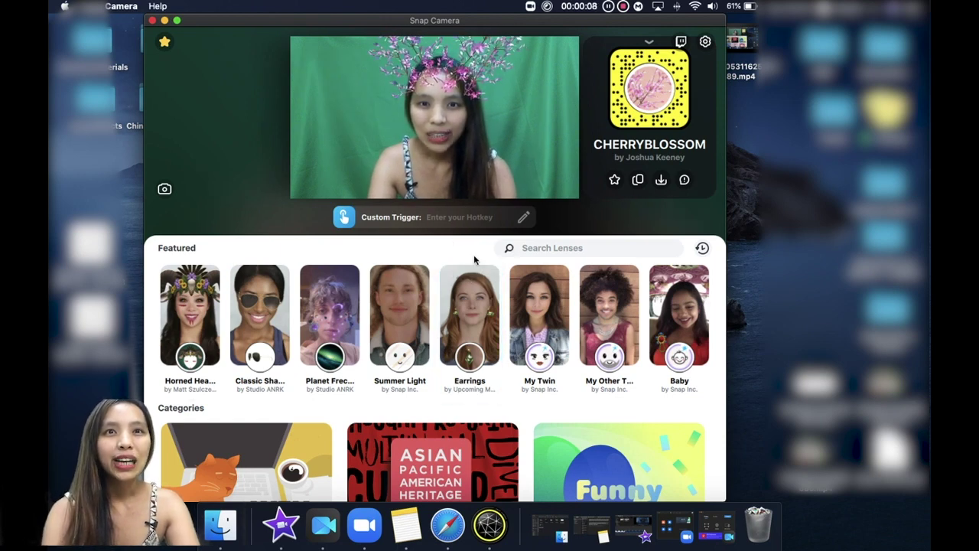
pyautogui.scroll(-5, 474, 264)
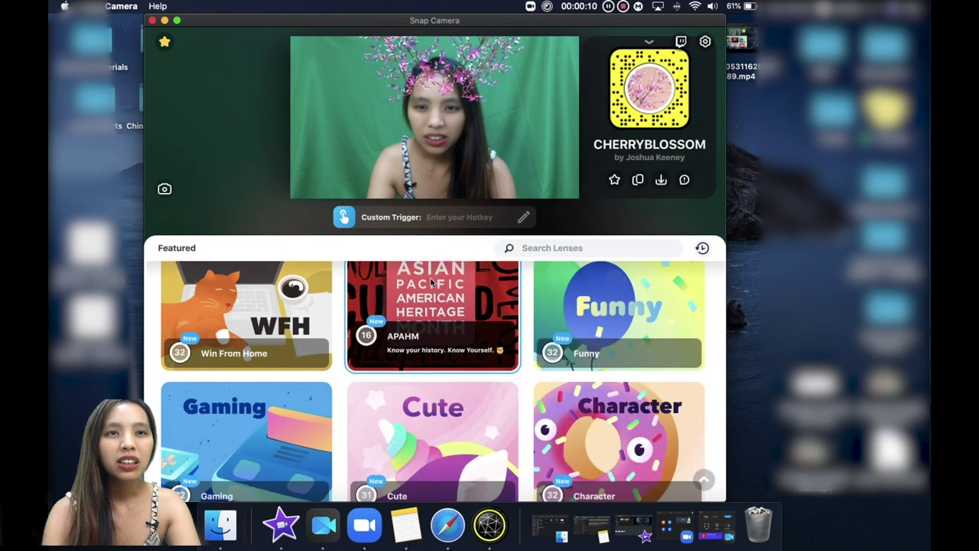
pyautogui.scroll(-5, 413, 322)
pyautogui.scroll(3, 371, 352)
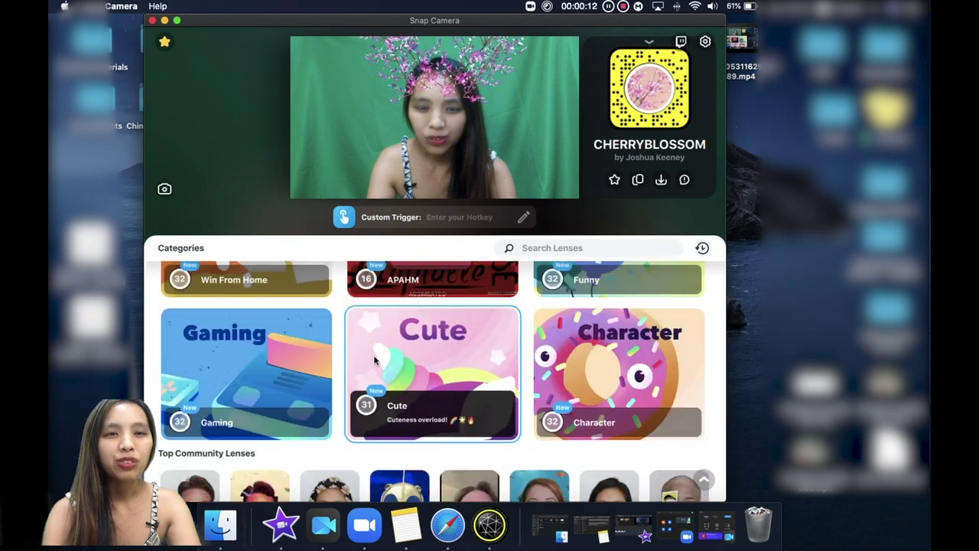
pyautogui.scroll(3, 374, 359)
pyautogui.scroll(-1, 433, 352)
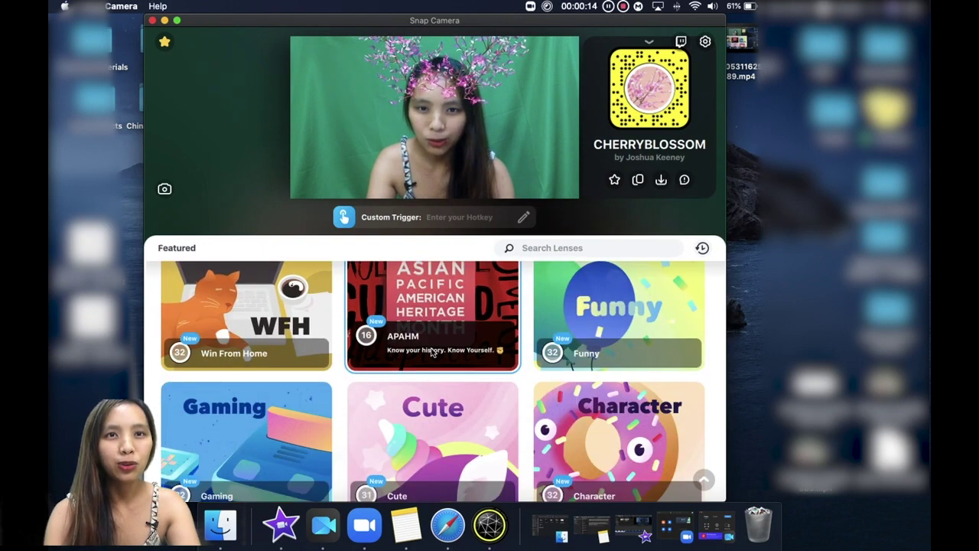
pyautogui.scroll(-2, 433, 352)
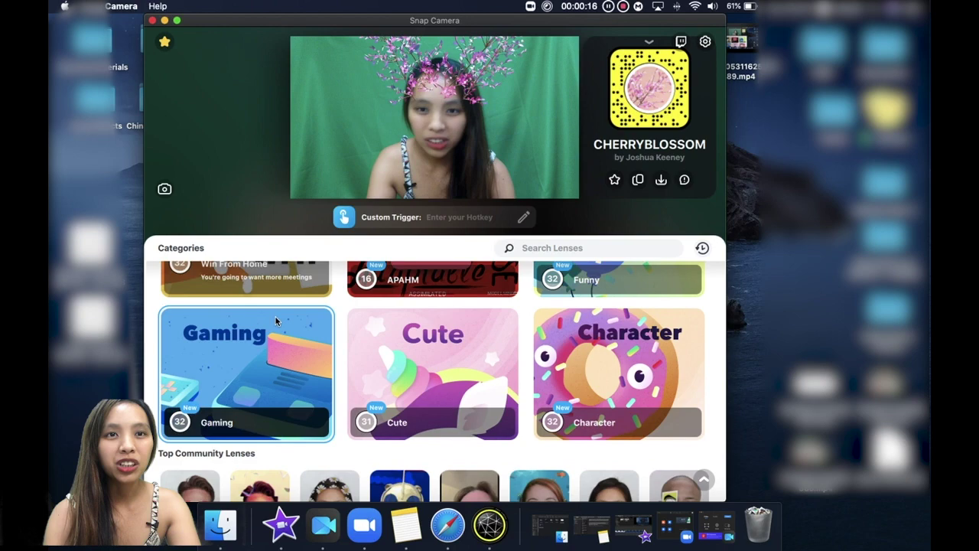
pyautogui.scroll(2, 271, 321)
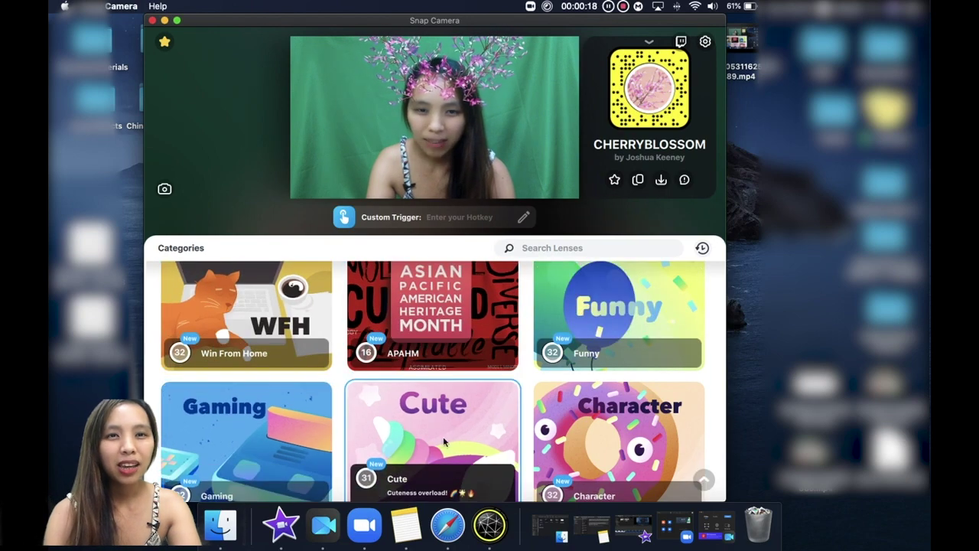
pyautogui.scroll(-3, 506, 341)
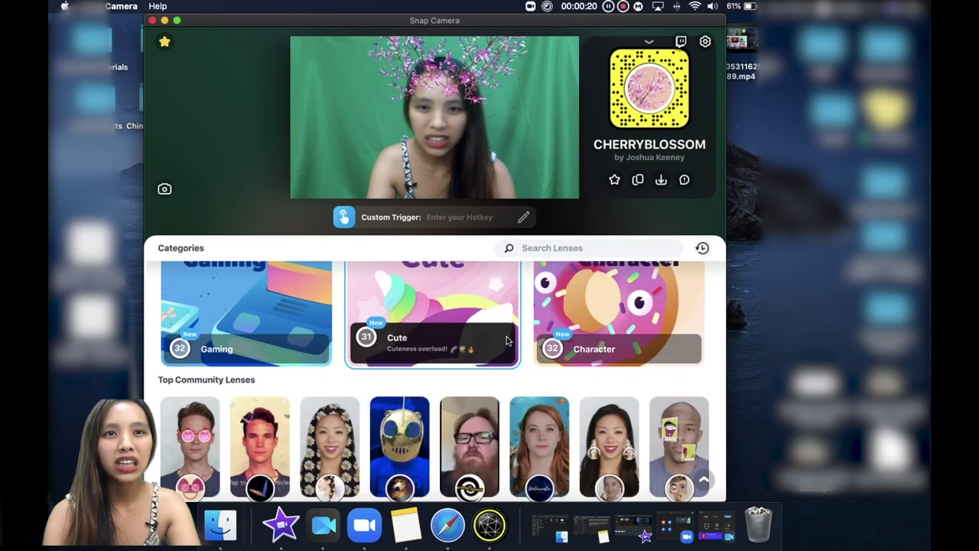
pyautogui.scroll(-2, 382, 359)
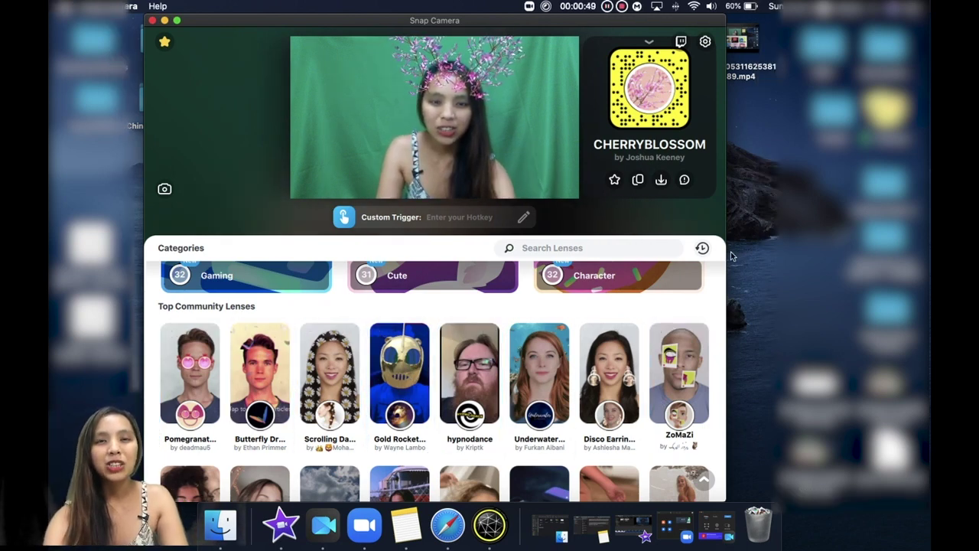
# Search lenses for 'ice cream', try Ice Cream, then apply the purple Ice Cream Cone lens.
pyautogui.click(637, 248)
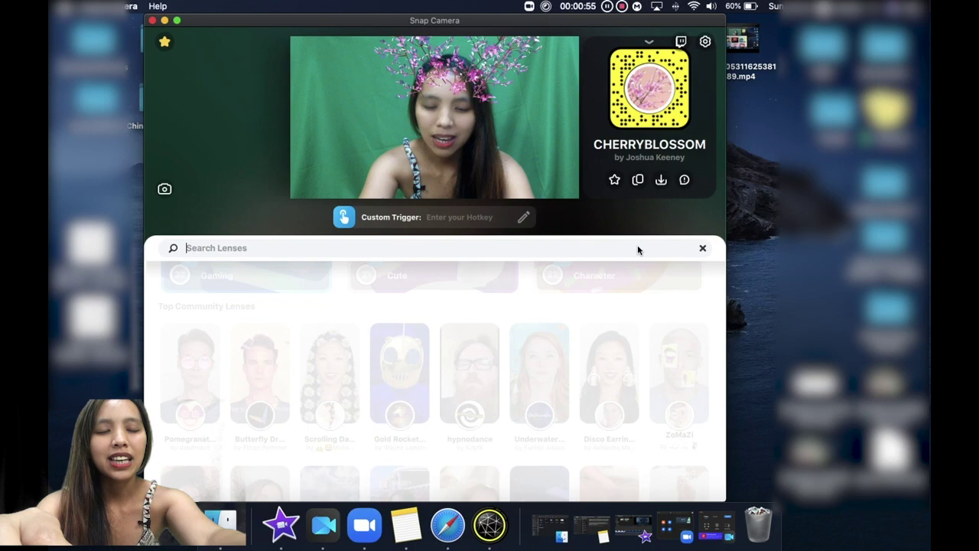
pyautogui.write('ice c')
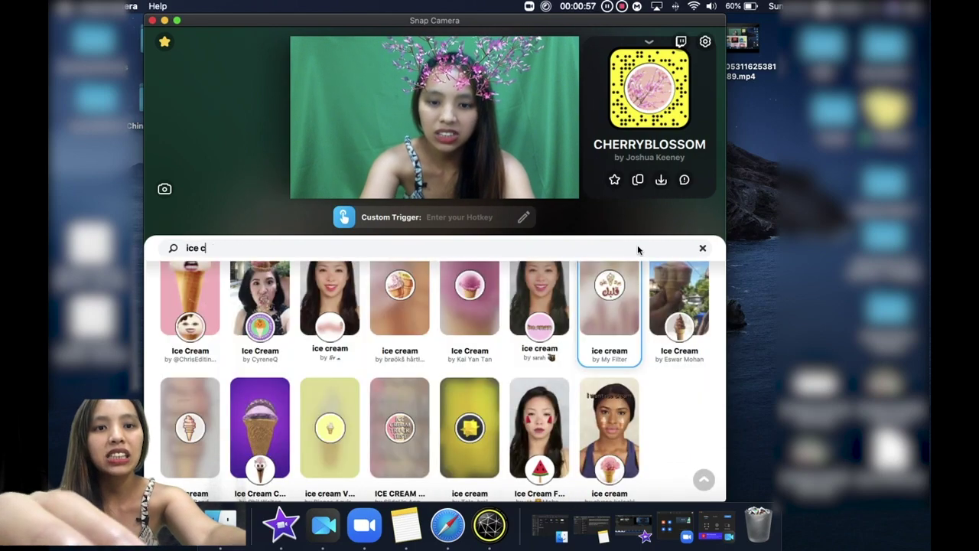
pyautogui.write('ream')
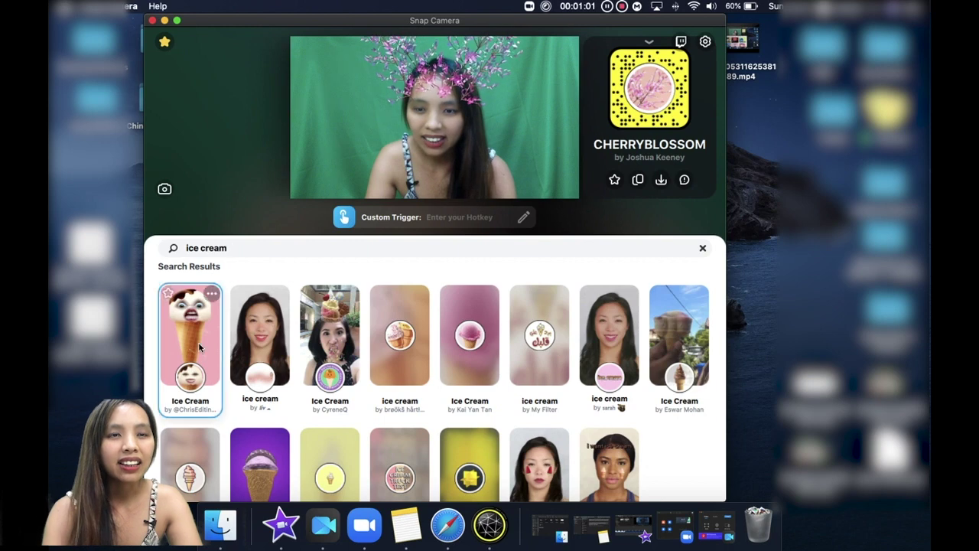
pyautogui.click(196, 387)
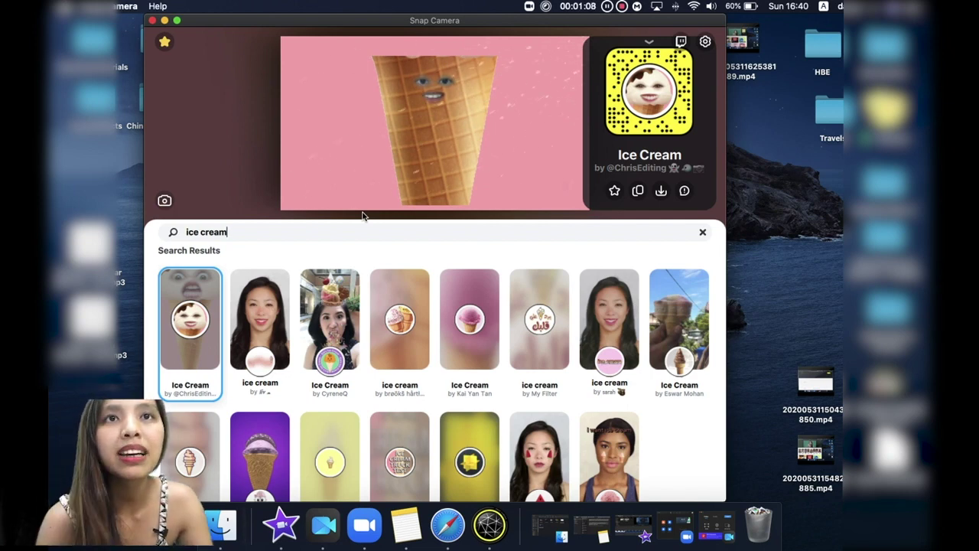
pyautogui.scroll(-2, 264, 407)
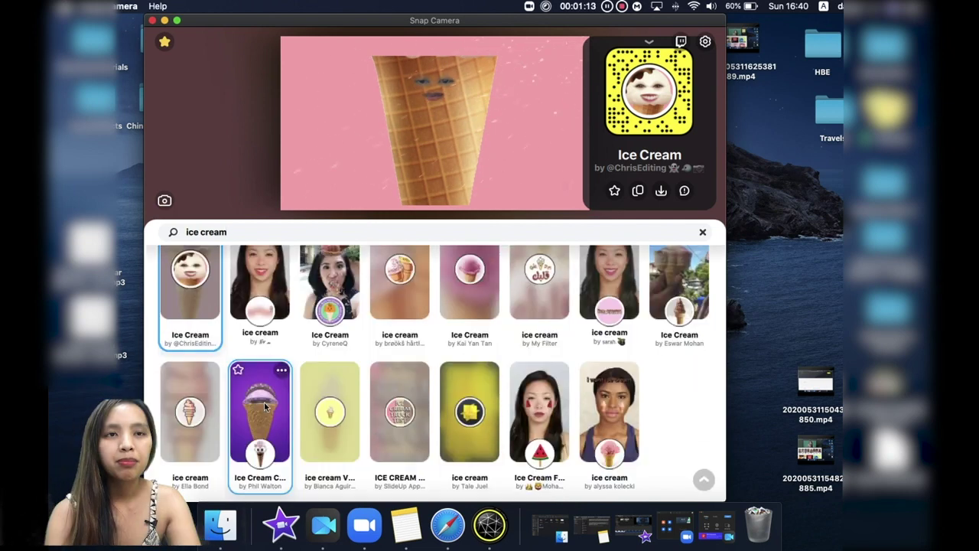
pyautogui.click(248, 457)
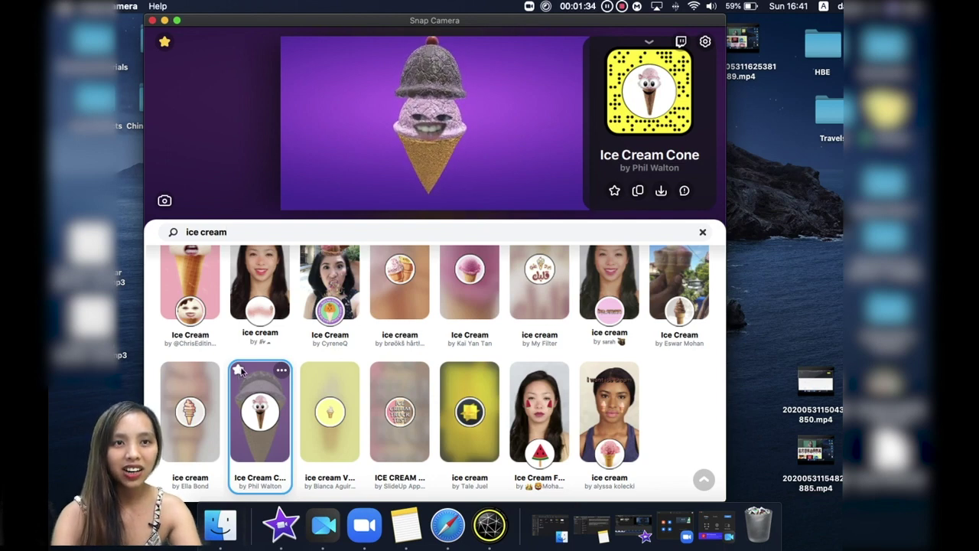
# Star the Ice Cream Cone lens and check it appears in Favorites.
pyautogui.click(239, 370)
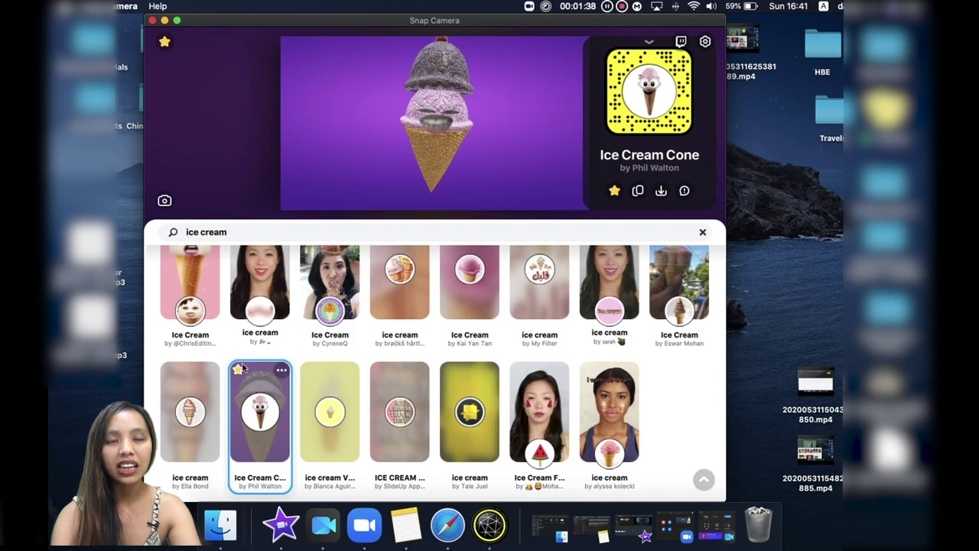
pyautogui.click(165, 41)
pyautogui.scroll(-3, 328, 243)
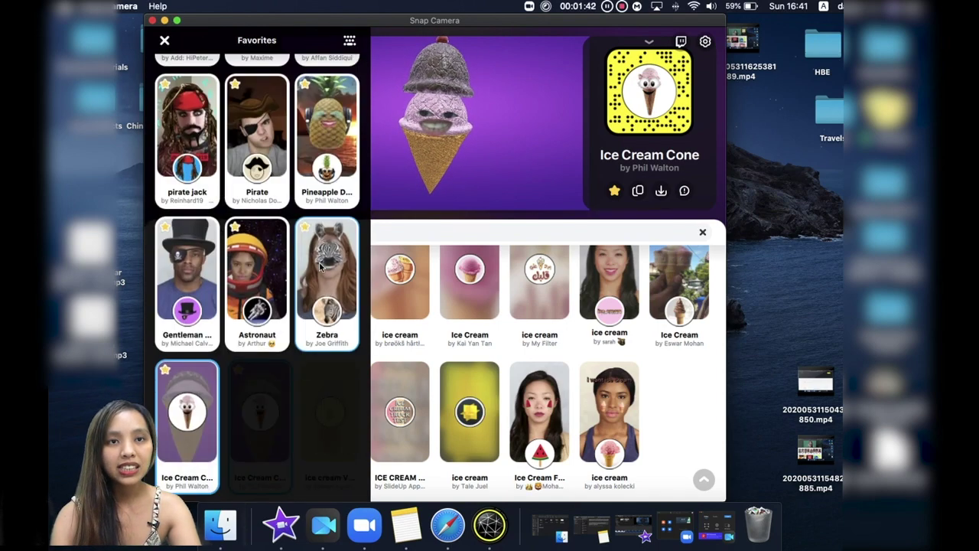
pyautogui.scroll(3, 328, 243)
pyautogui.scroll(-3, 322, 237)
pyautogui.scroll(3, 305, 222)
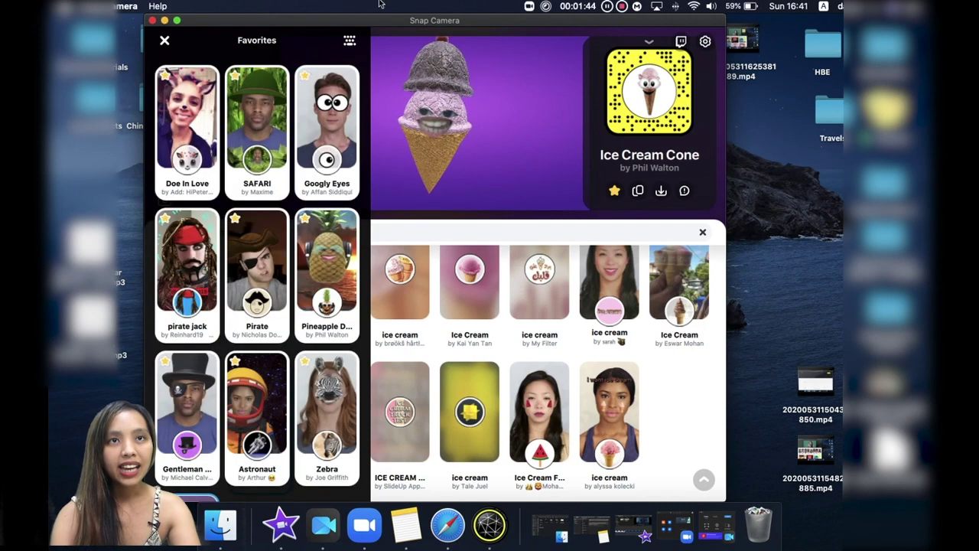
# Assign the Ice Cream Cone lens the hotkey ⌘I and return to the lens view.
pyautogui.click(352, 41)
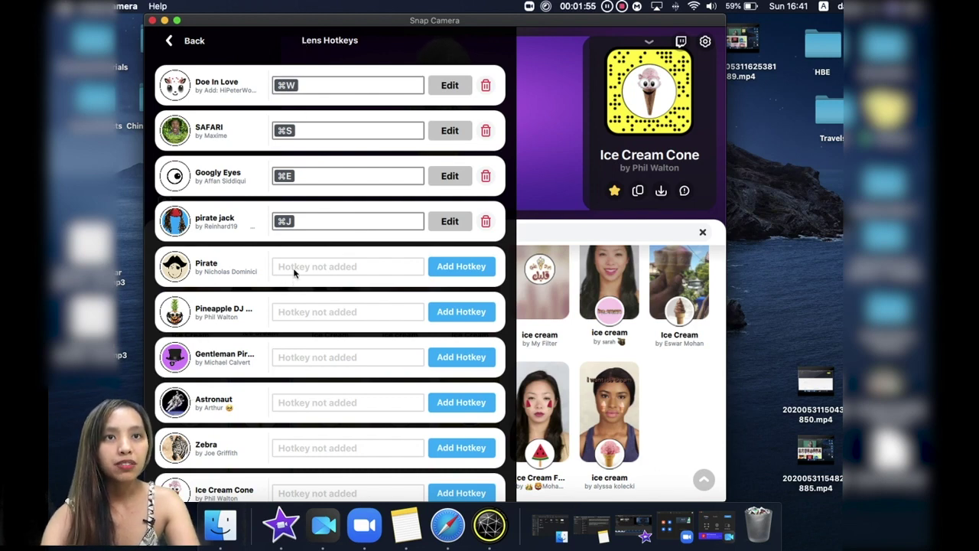
pyautogui.scroll(-1, 295, 274)
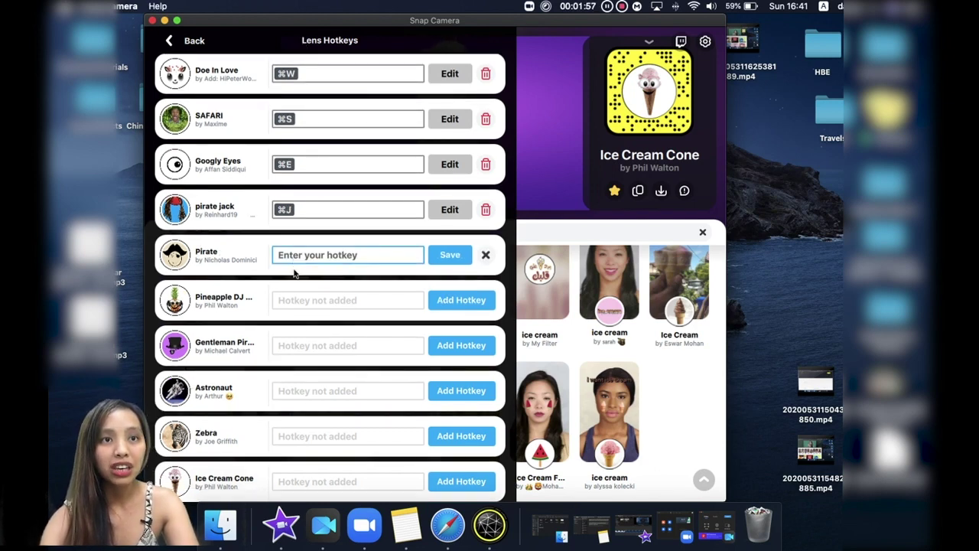
pyautogui.click(297, 484)
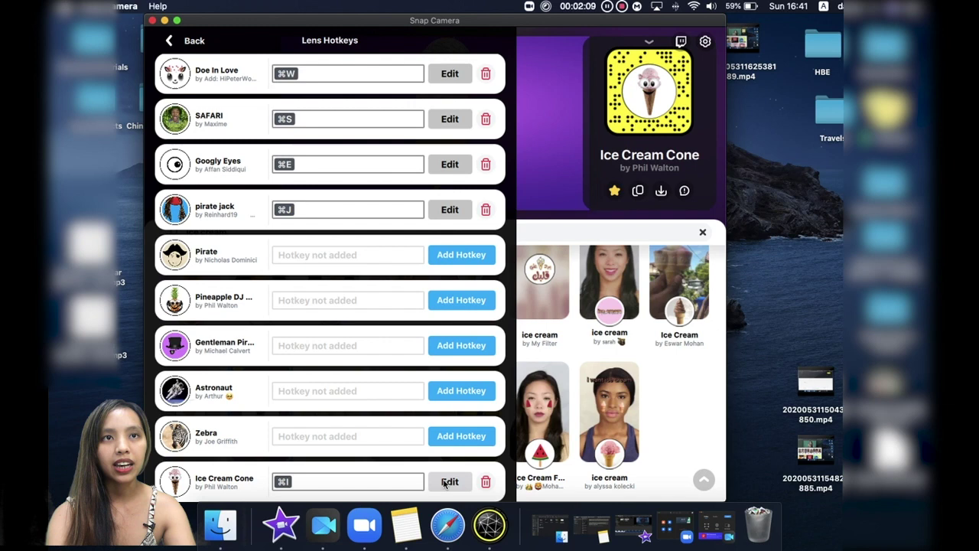
pyautogui.click(543, 54)
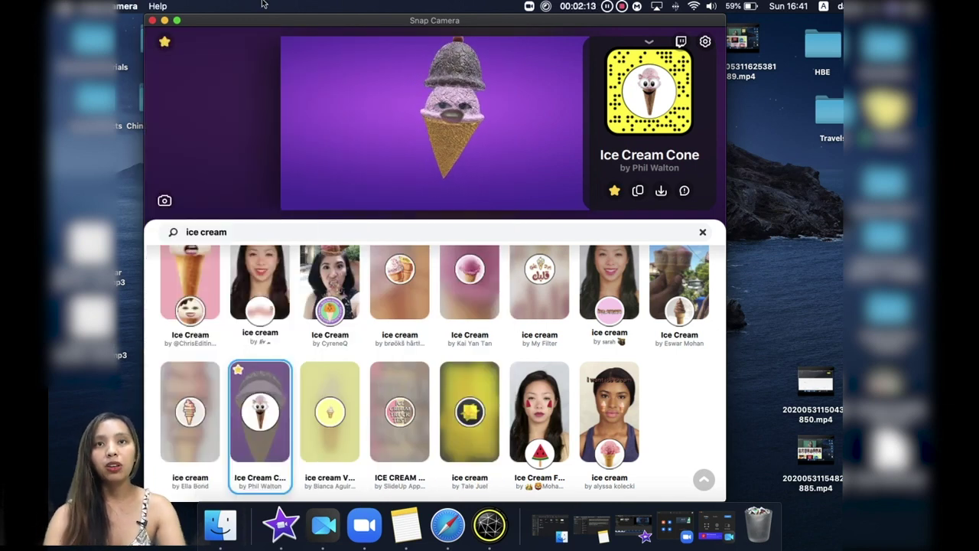
# Clear the 'ice cream' lens search, then launch Zoom and start a New Meeting.
pyautogui.scroll(2, 296, 283)
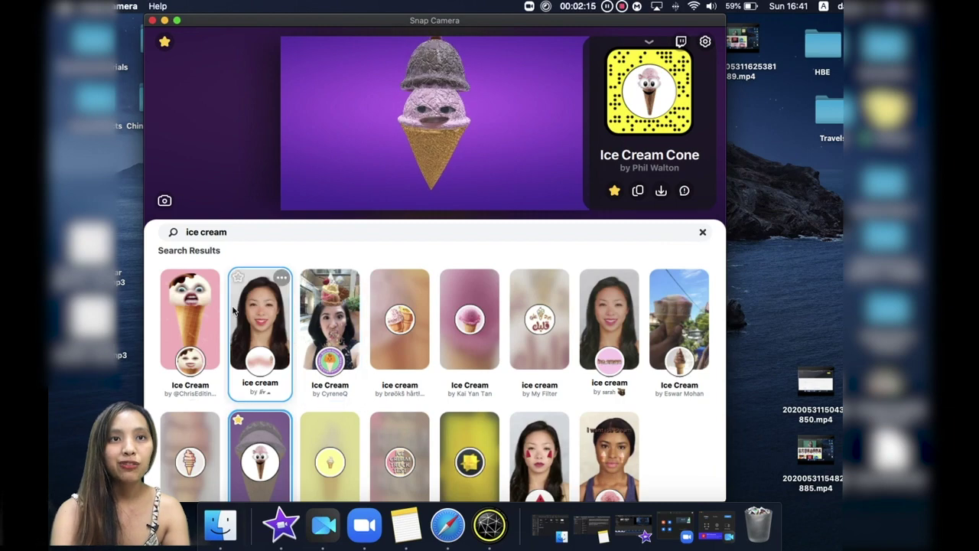
pyautogui.click(702, 232)
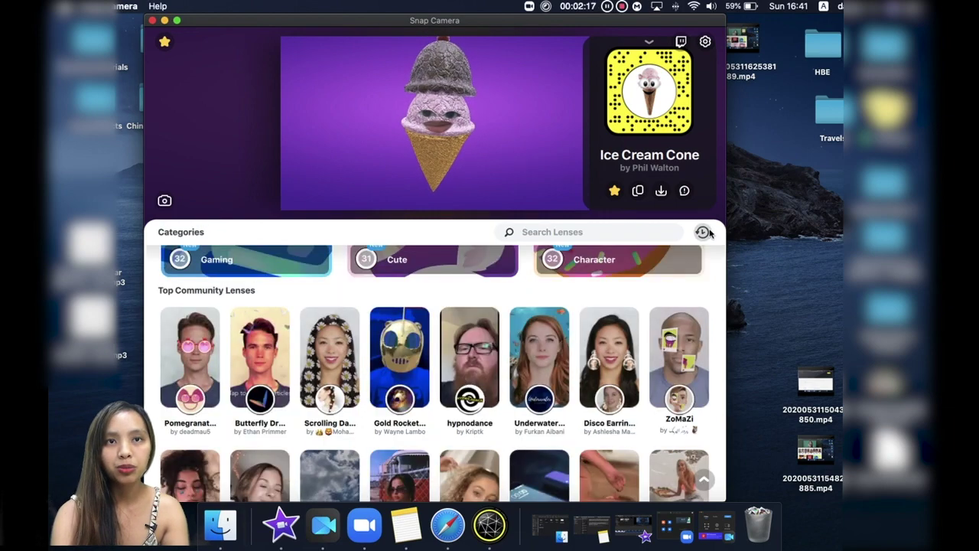
pyautogui.click(361, 524)
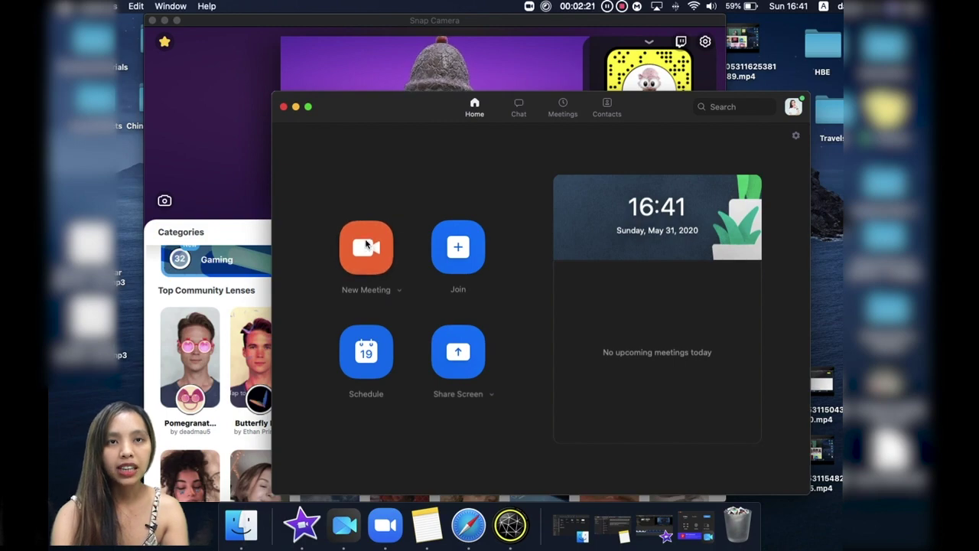
pyautogui.click(367, 245)
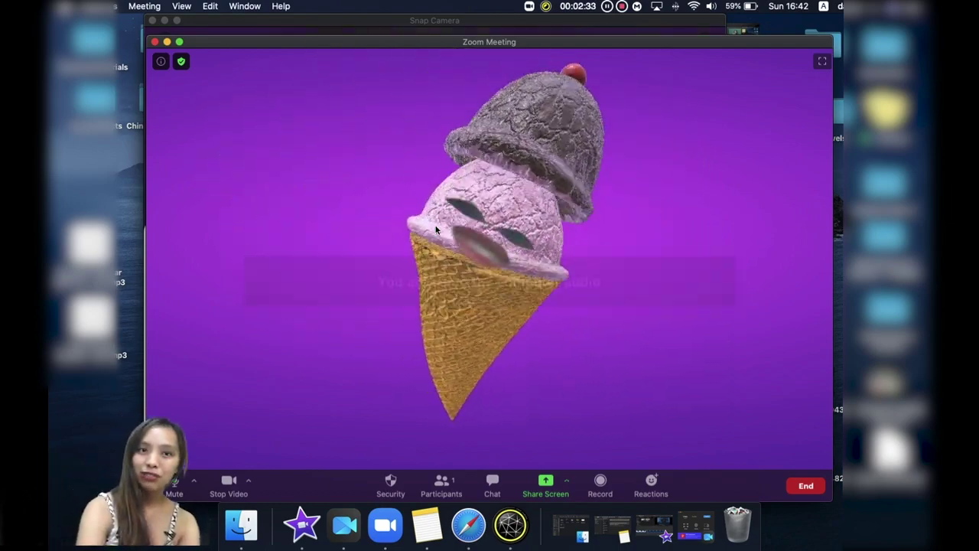
# Switch the meeting camera to FaceTime HD Camera, then back to Snap Camera.
pyautogui.click(250, 482)
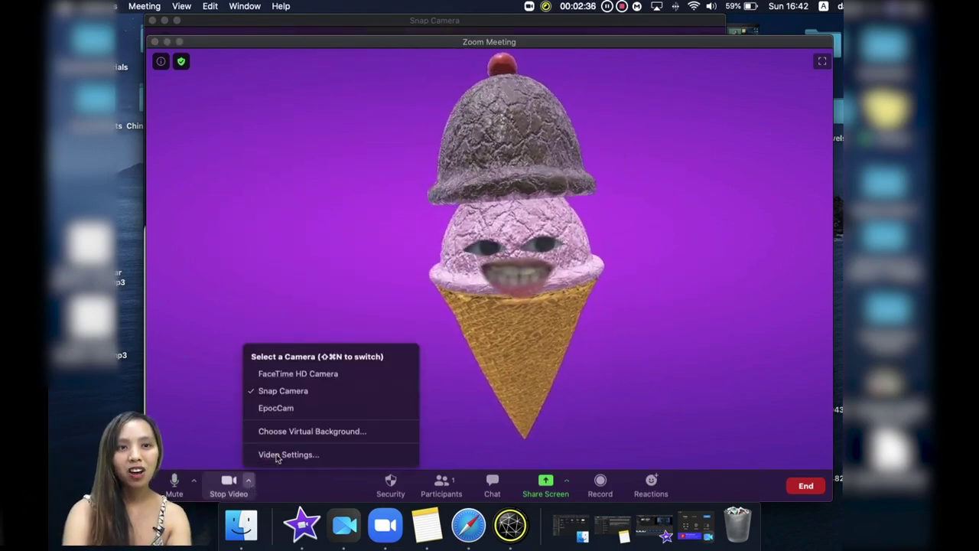
pyautogui.click(291, 374)
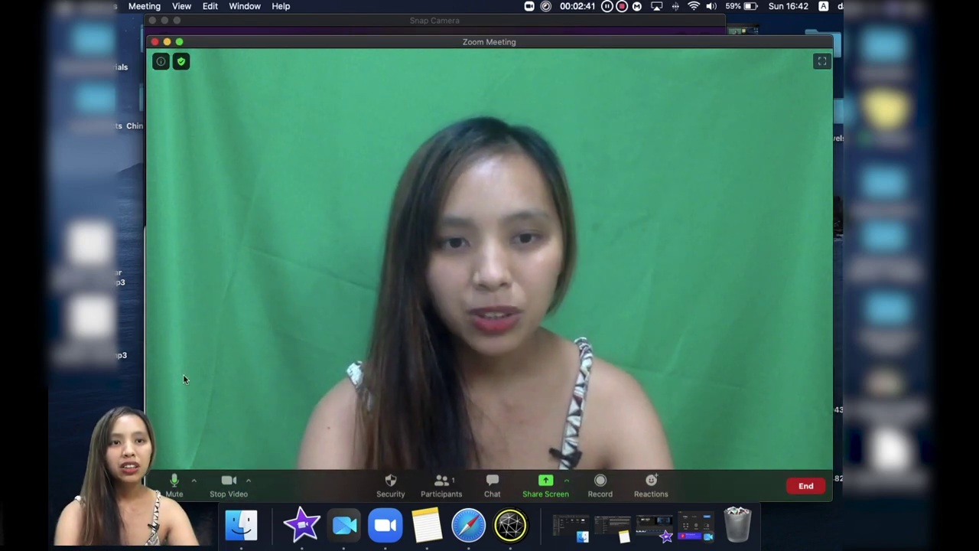
pyautogui.click(250, 482)
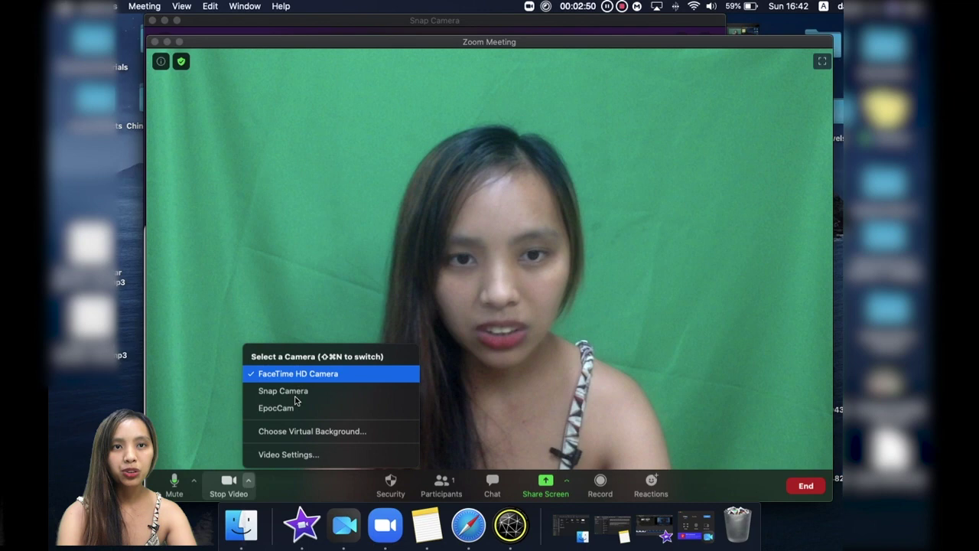
pyautogui.click(296, 392)
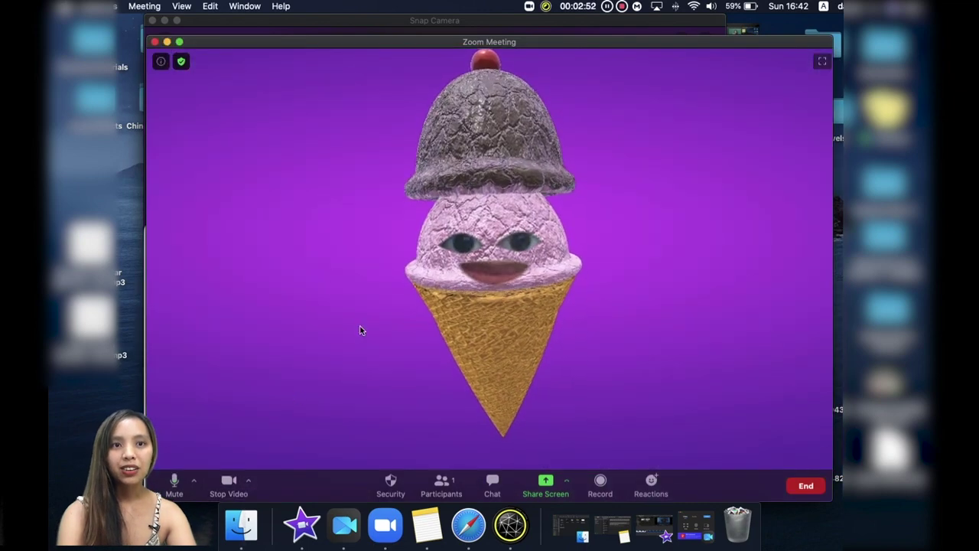
pyautogui.click(250, 482)
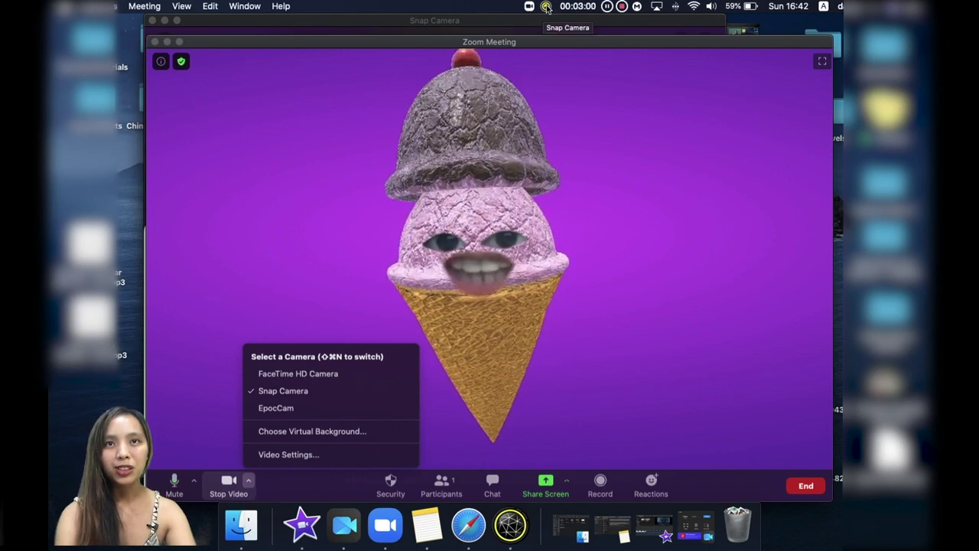
# Activate the CHERRYBLOSSOM quick lens from the Snap Camera menu-bar icon.
pyautogui.click(547, 7)
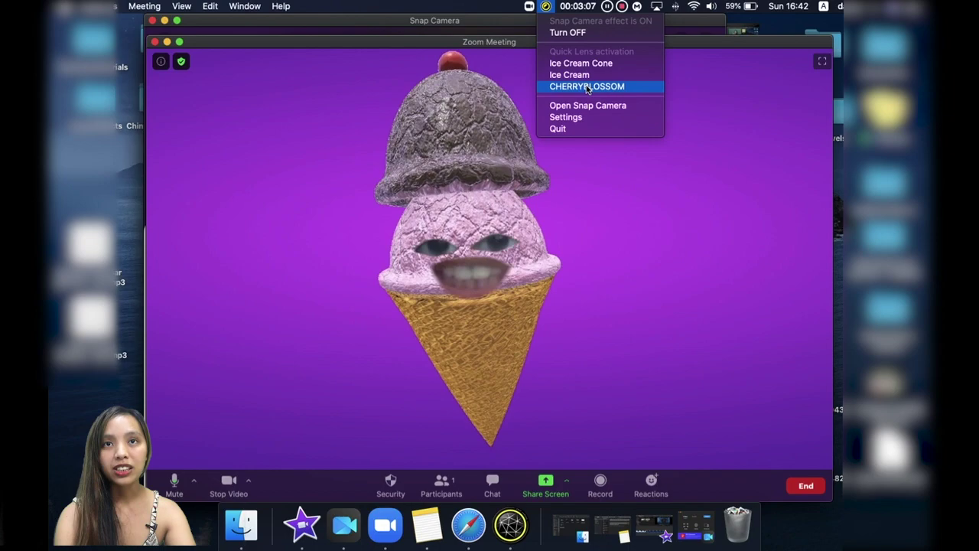
pyautogui.click(587, 87)
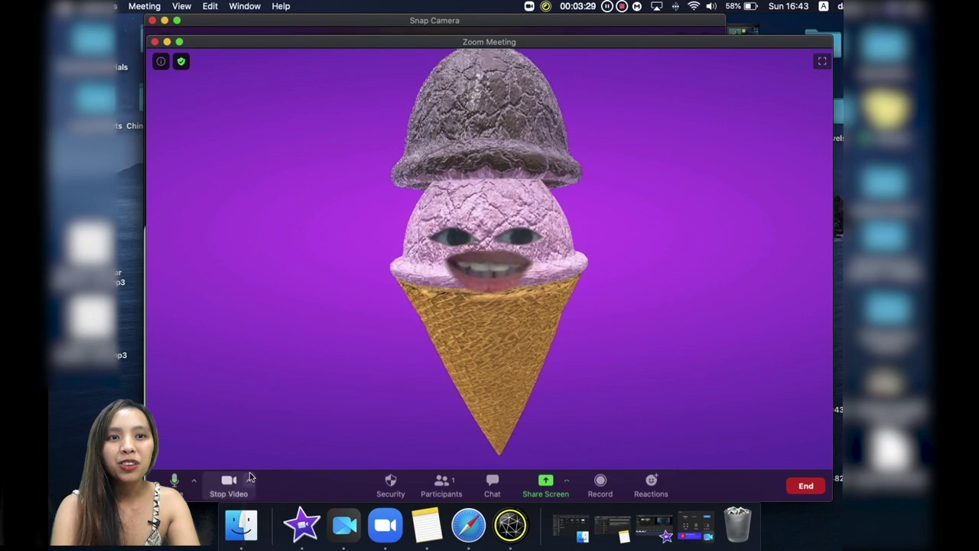
pyautogui.click(249, 480)
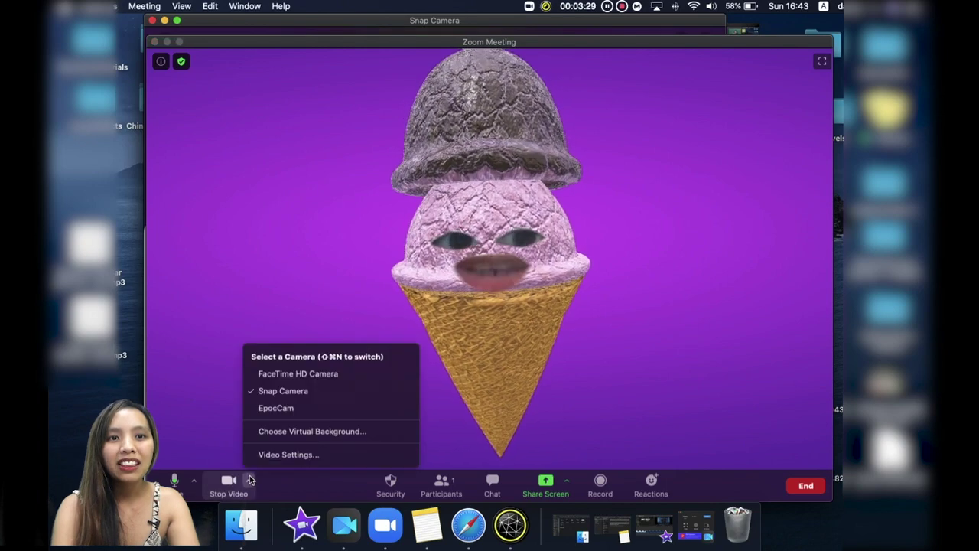
# Close Zoom's virtual background settings and apply the favourite Pirate lens in Snap Camera.
pyautogui.click(296, 431)
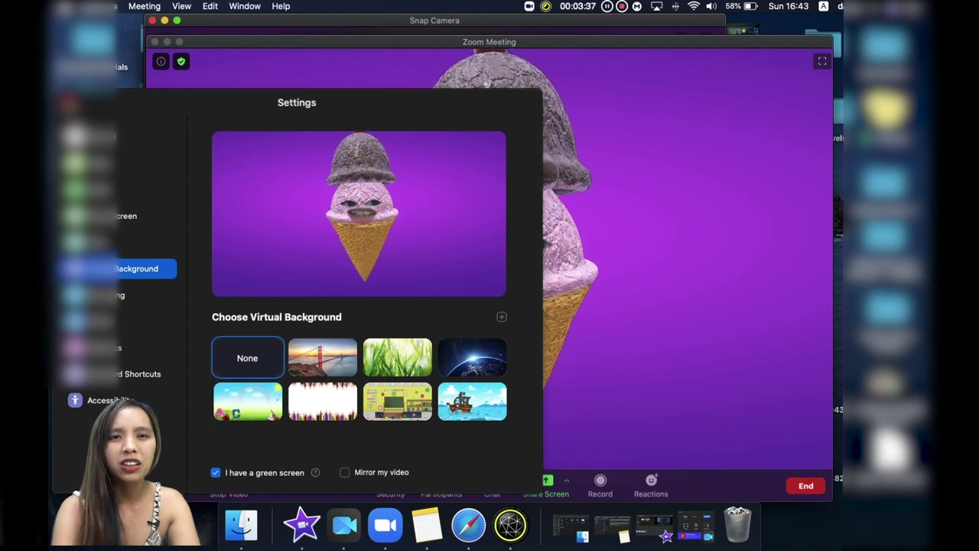
pyautogui.press('super+w')
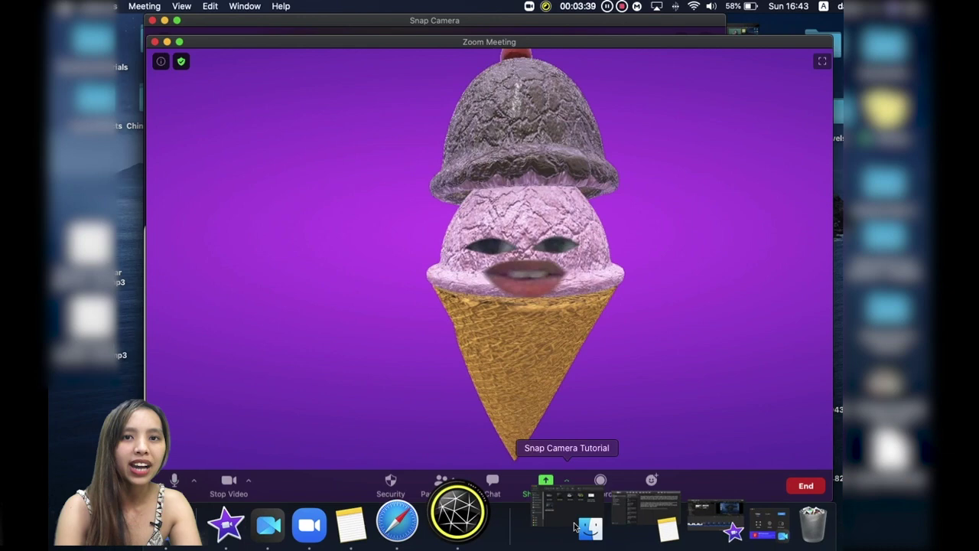
pyautogui.click(493, 509)
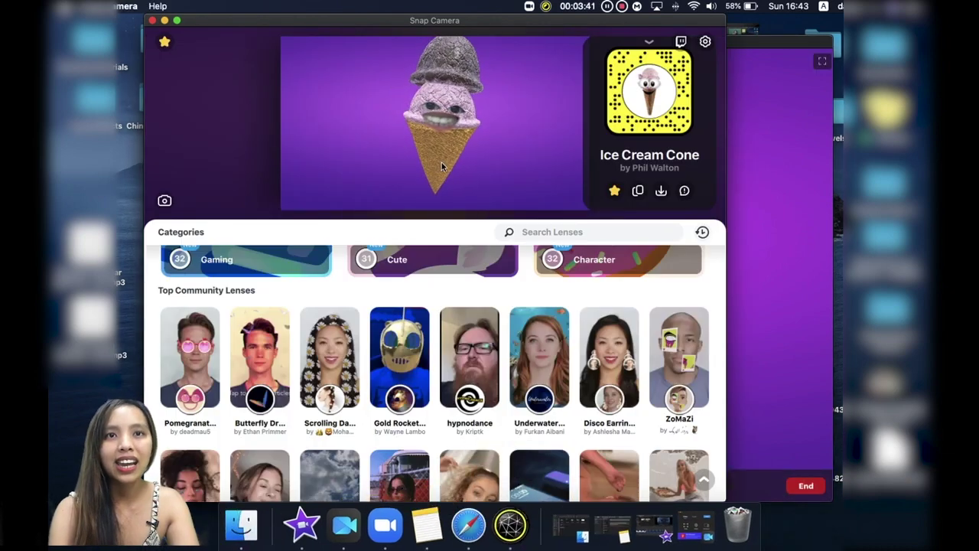
pyautogui.scroll(6, 278, 253)
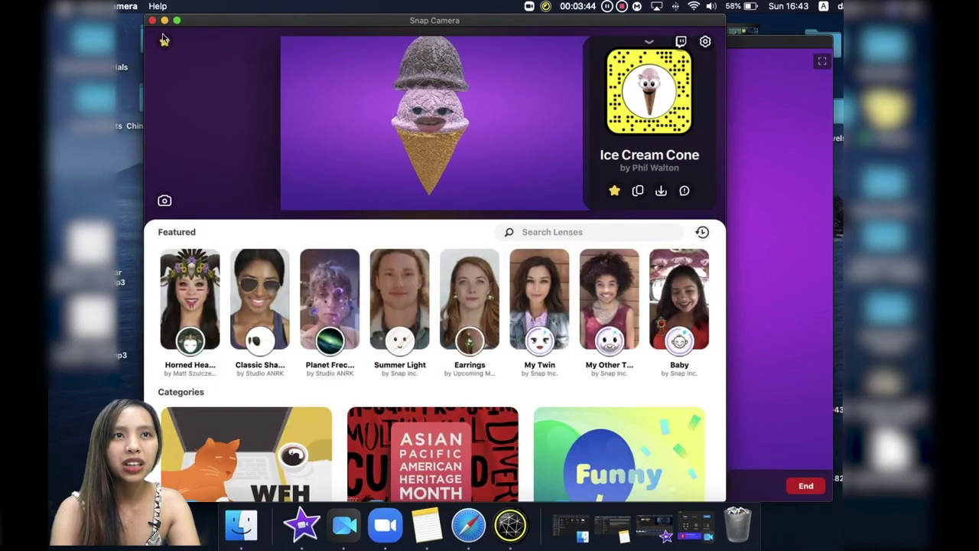
pyautogui.click(163, 39)
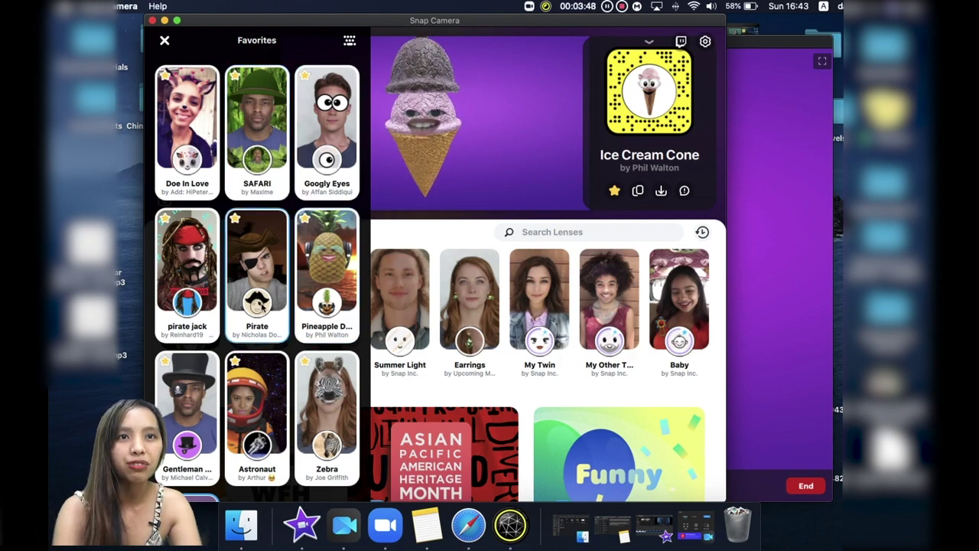
pyautogui.click(262, 305)
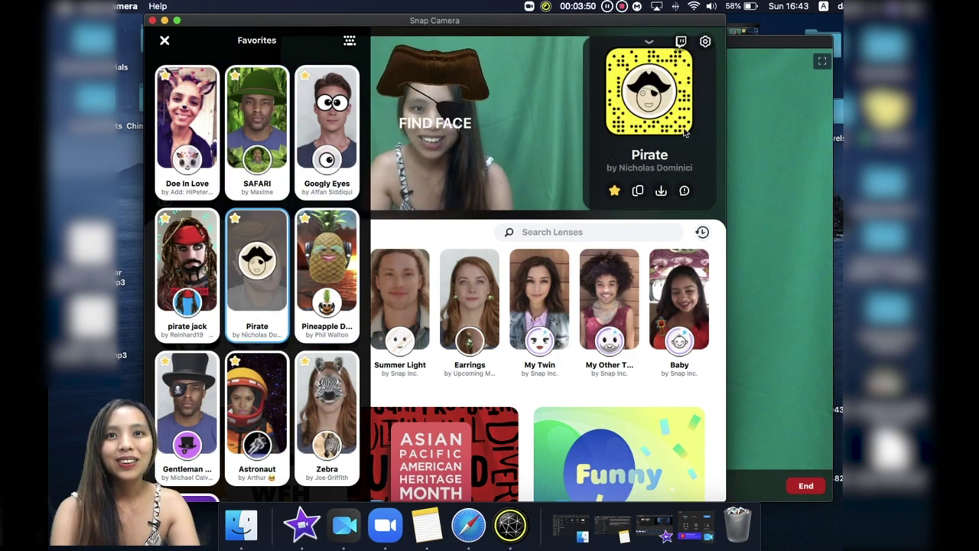
pyautogui.click(780, 116)
pyautogui.click(251, 481)
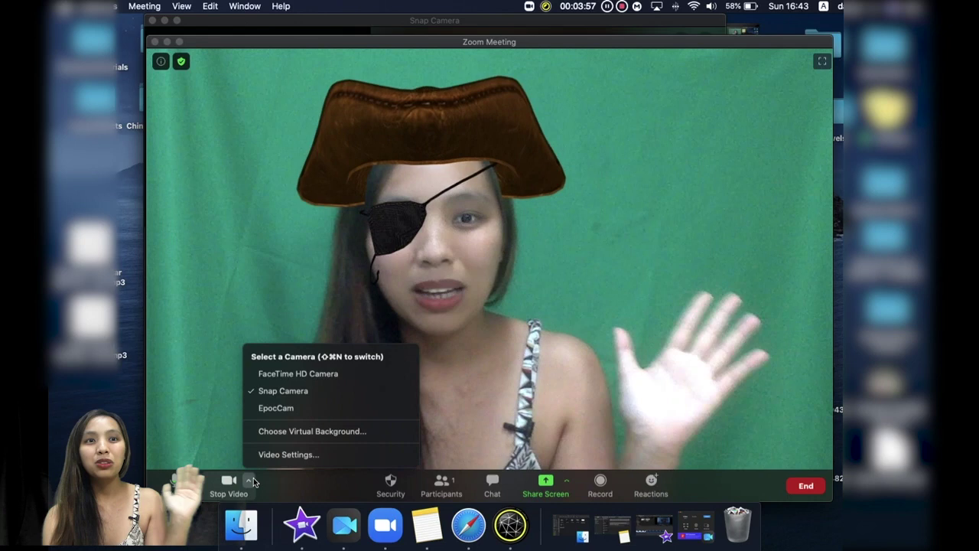
# Choose the pirate-ship-at-sea thumbnail as Zoom's virtual background, then close the Settings window.
pyautogui.click(290, 431)
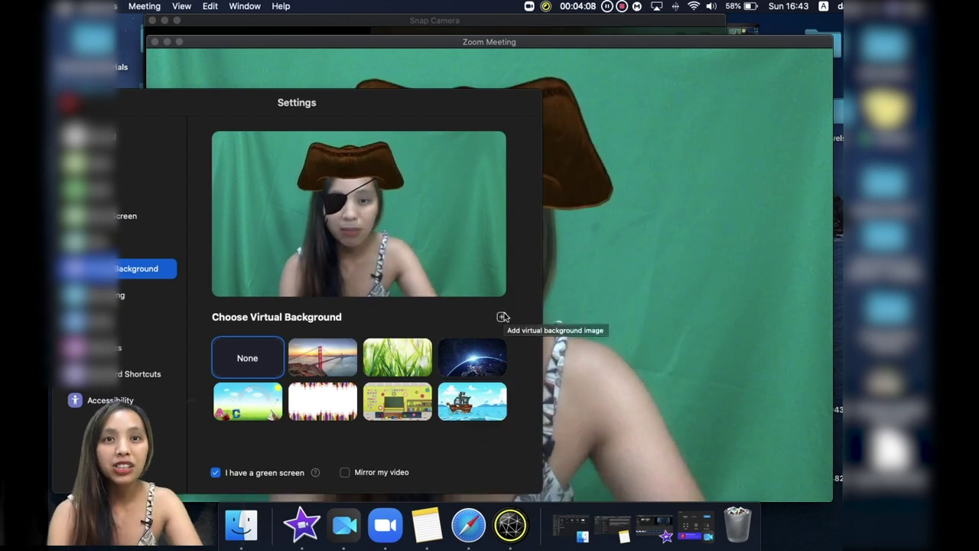
pyautogui.click(491, 393)
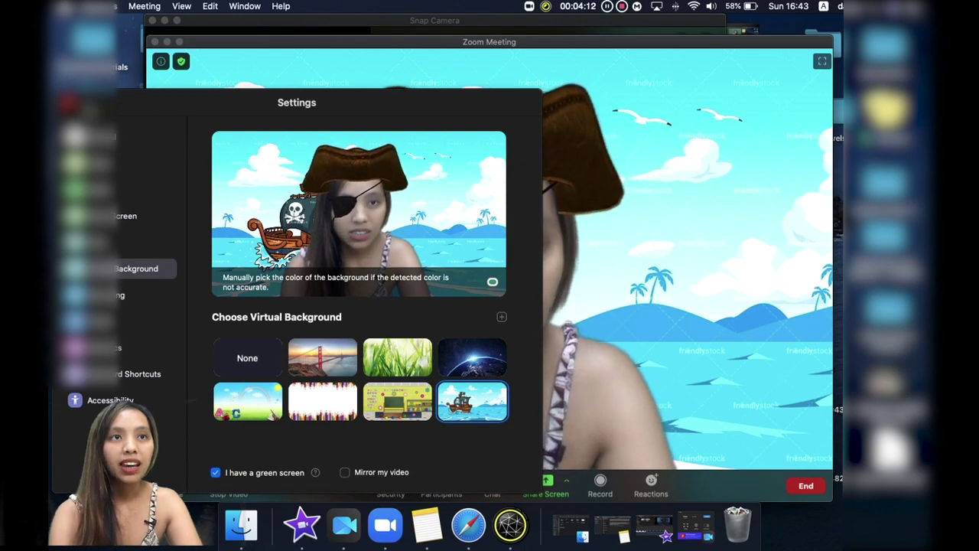
pyautogui.press('super+w')
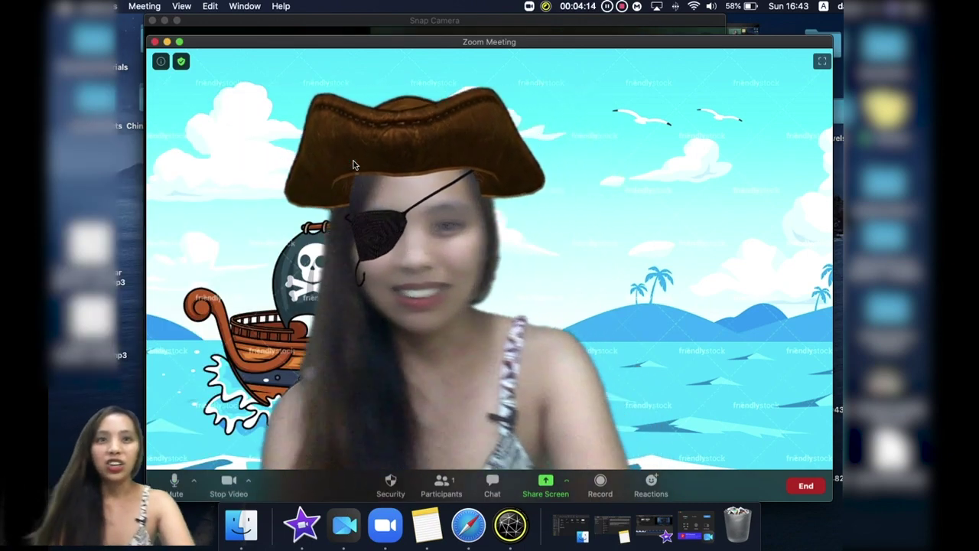